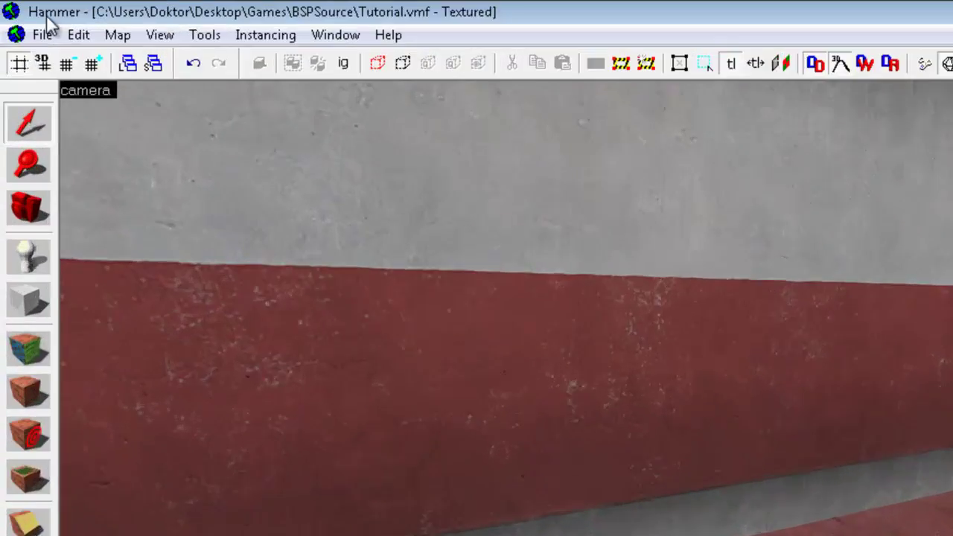
Start opening a map and browse the C: drive to the Steam common games folder.
click(19, 15)
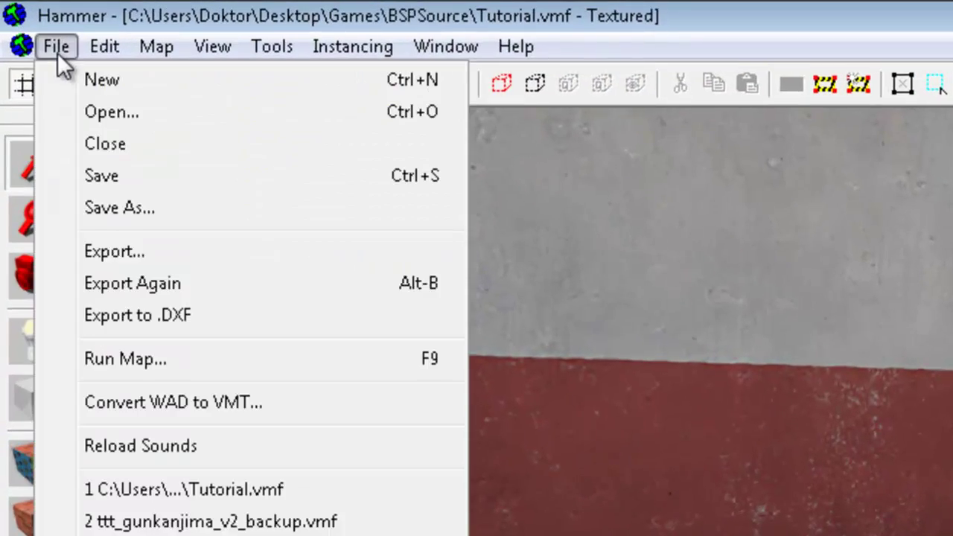
click(92, 118)
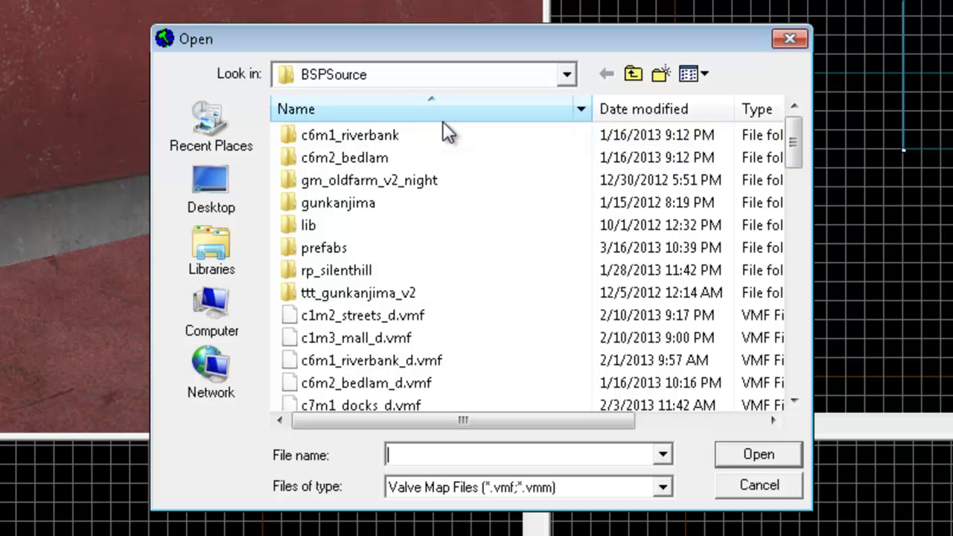
click(234, 313)
double_click(419, 149)
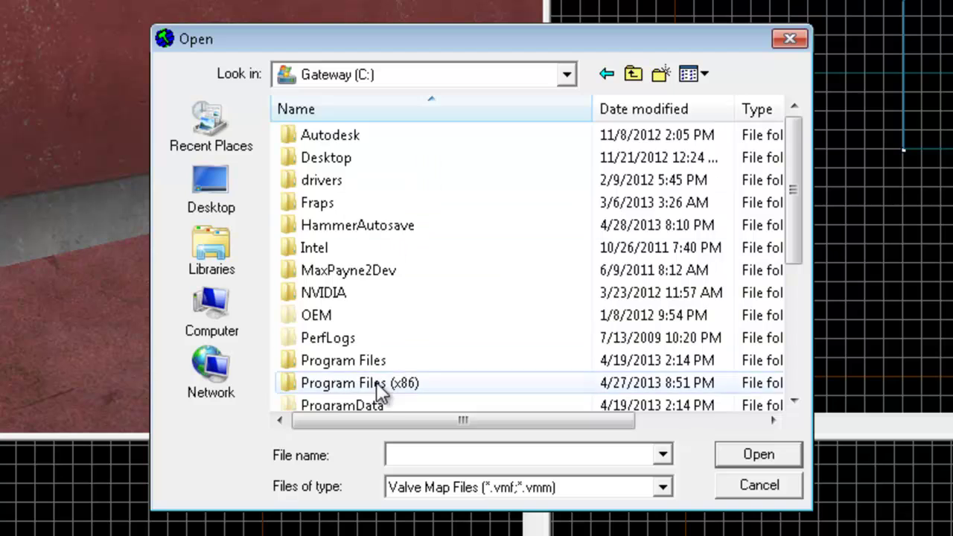
scroll(376, 372, down, 2)
double_click(370, 362)
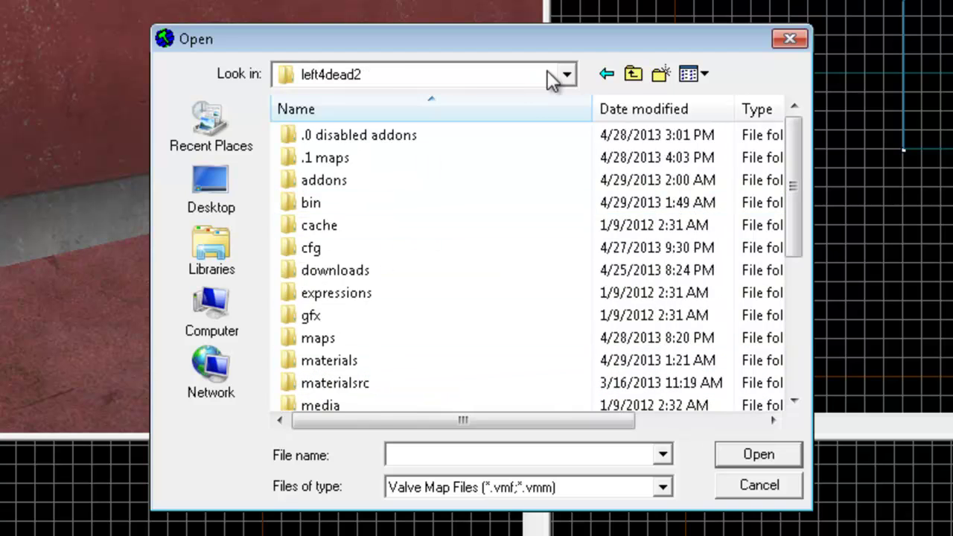
click(631, 76)
click(631, 76)
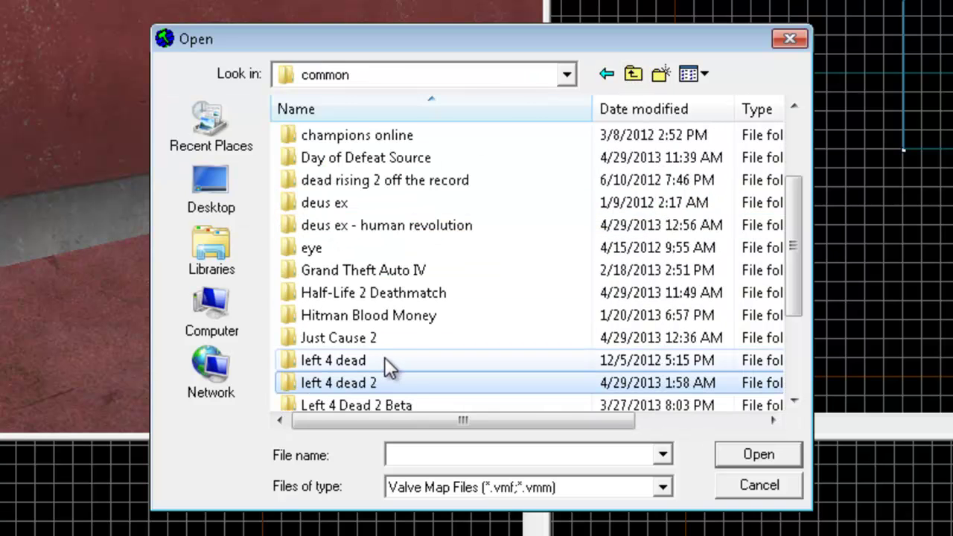
Pick jukebox.vmf from left 4 dead 2\sdk_content\mapsrc\instance.
double_click(371, 381)
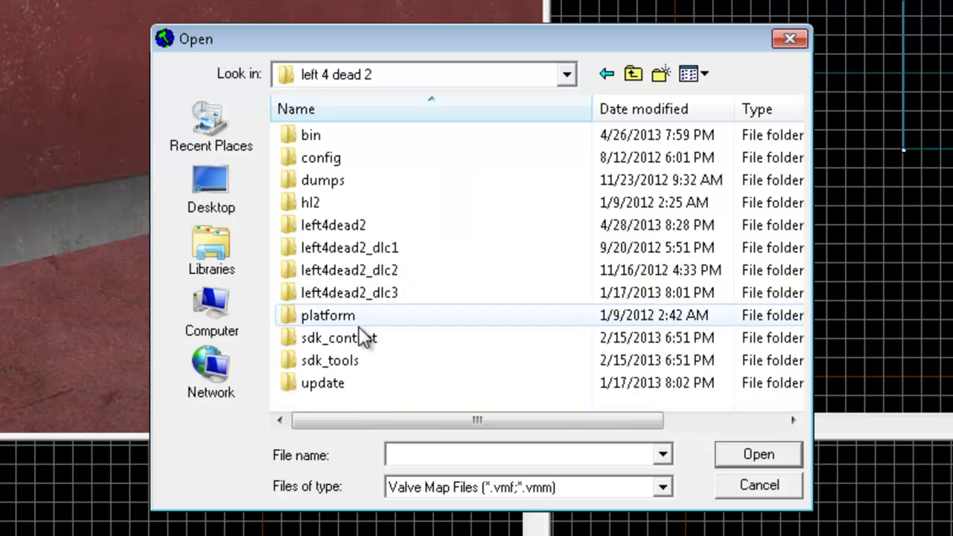
double_click(378, 341)
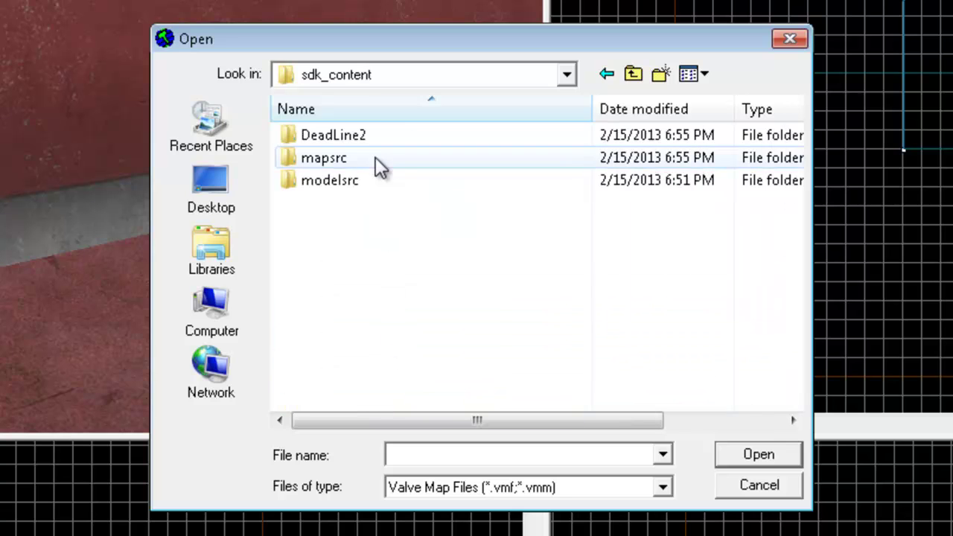
double_click(361, 160)
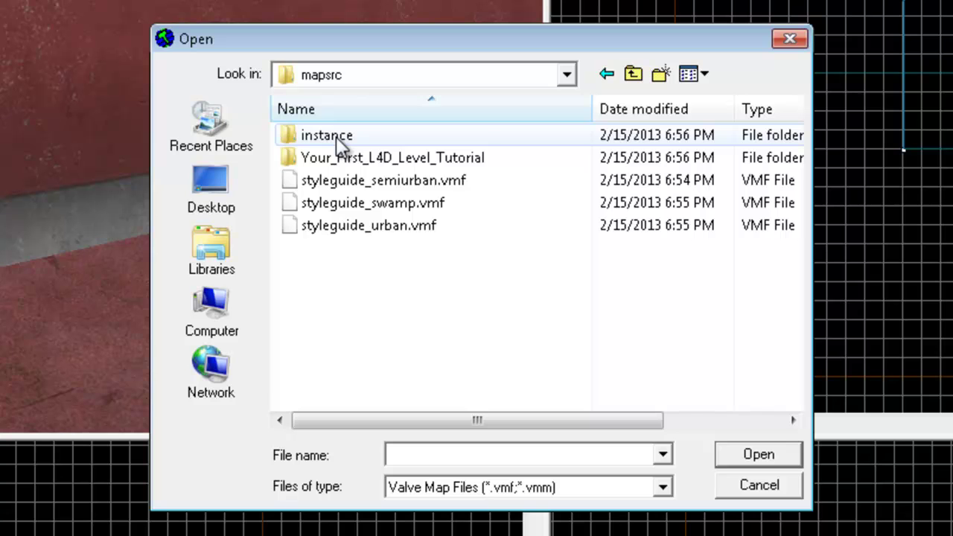
double_click(339, 136)
scroll(397, 301, down, 7)
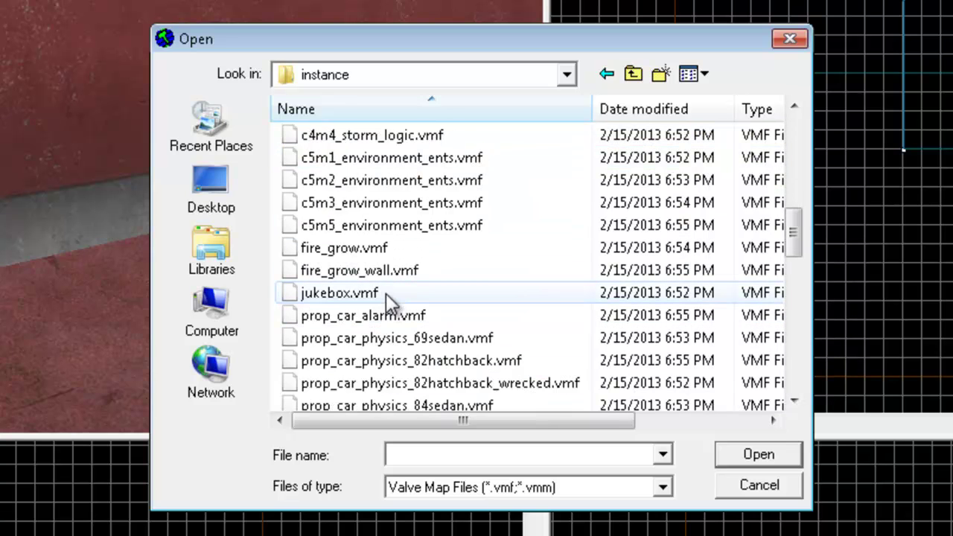
click(384, 292)
Open jukebox.vmf and select all 17 of its entities through the Entity Report.
click(758, 452)
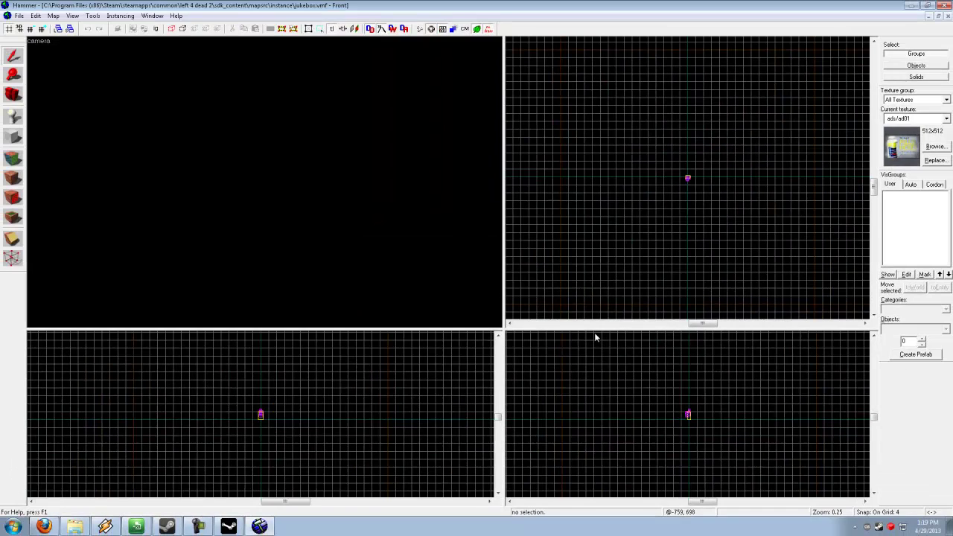
click(402, 228)
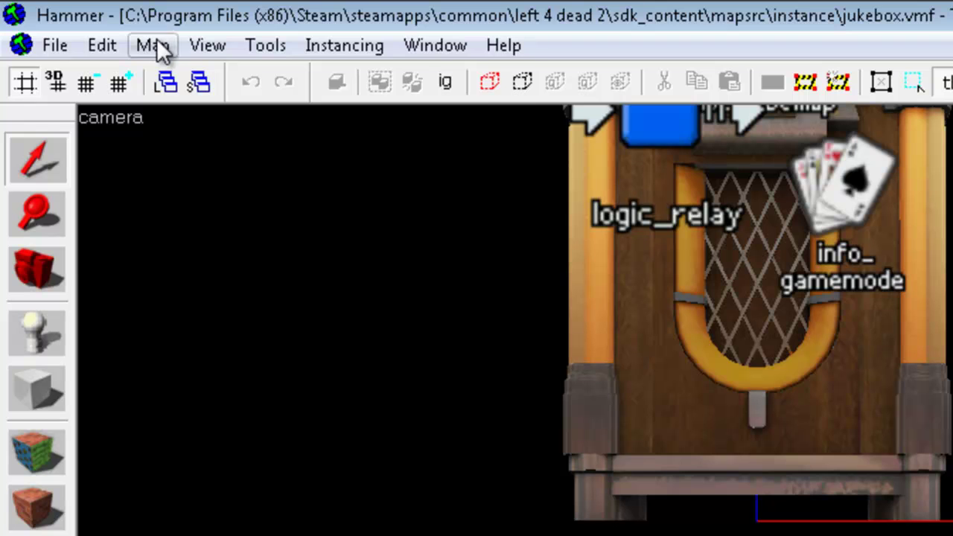
click(154, 45)
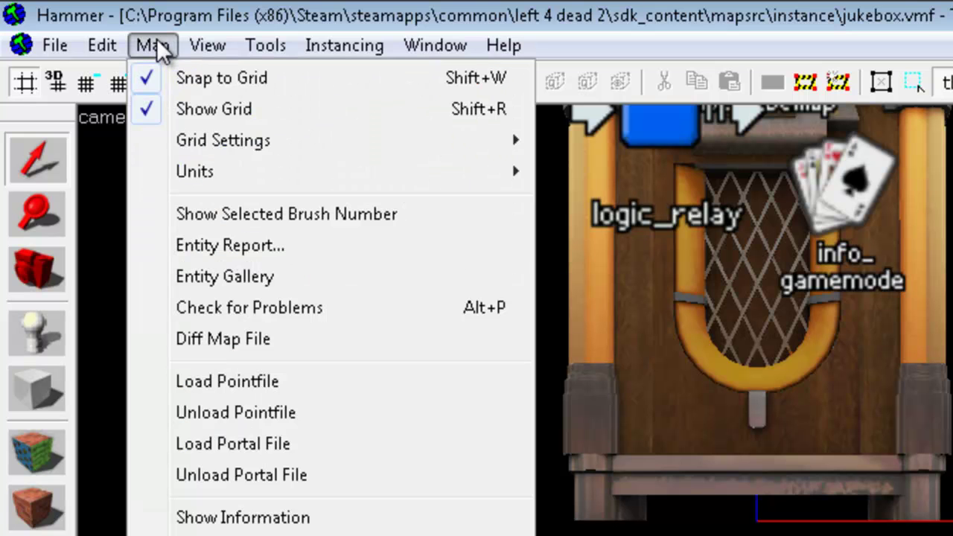
click(241, 242)
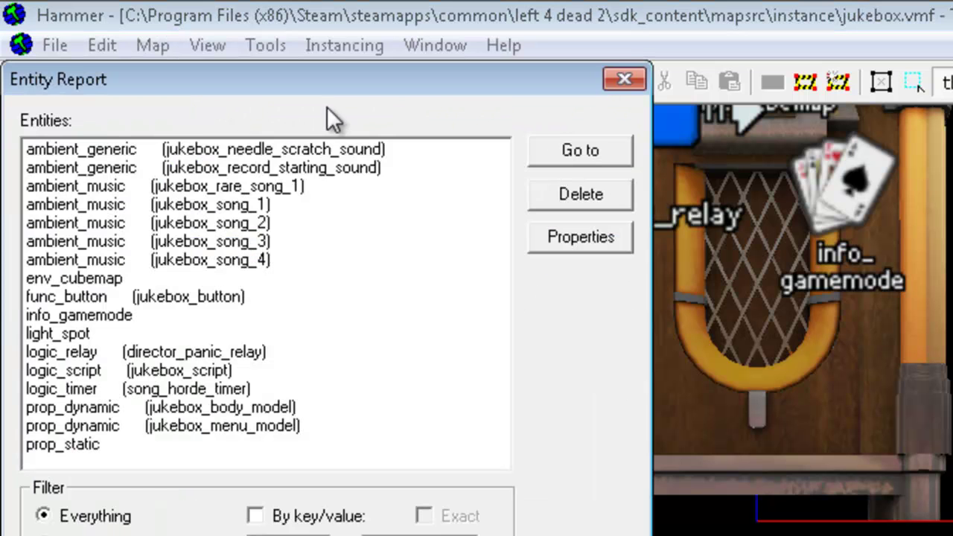
click(307, 152)
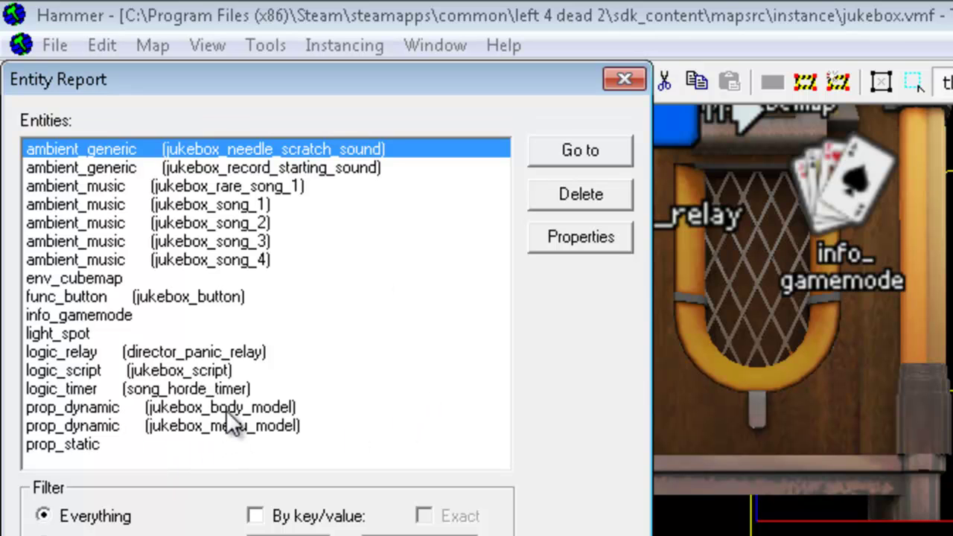
shift+click(108, 445)
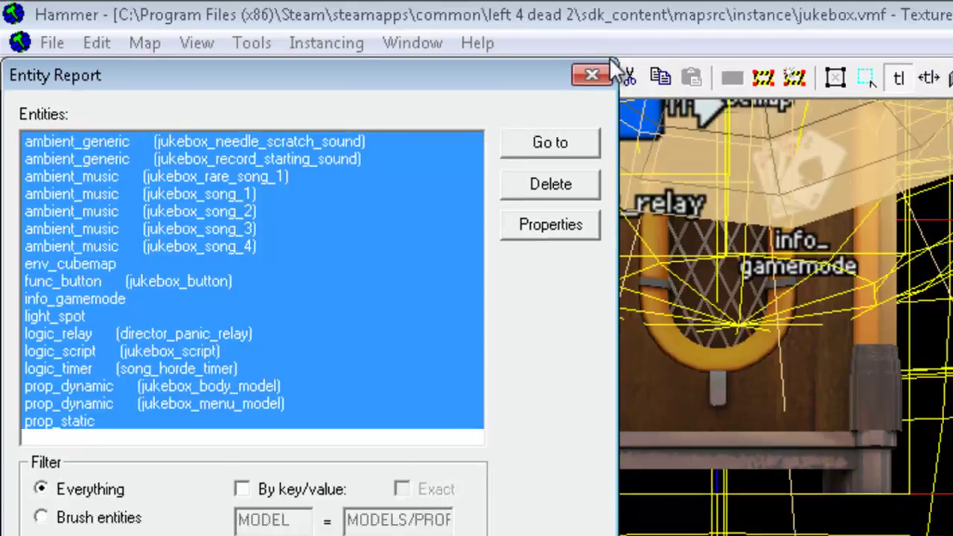
click(623, 79)
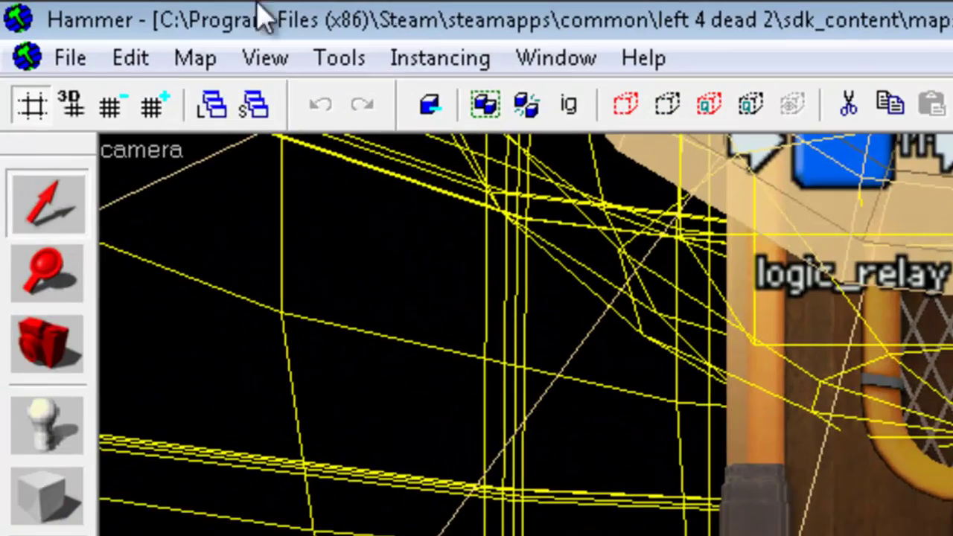
Copy the 17 jukebox entities and paste them into Tutorial.vmf.
click(145, 57)
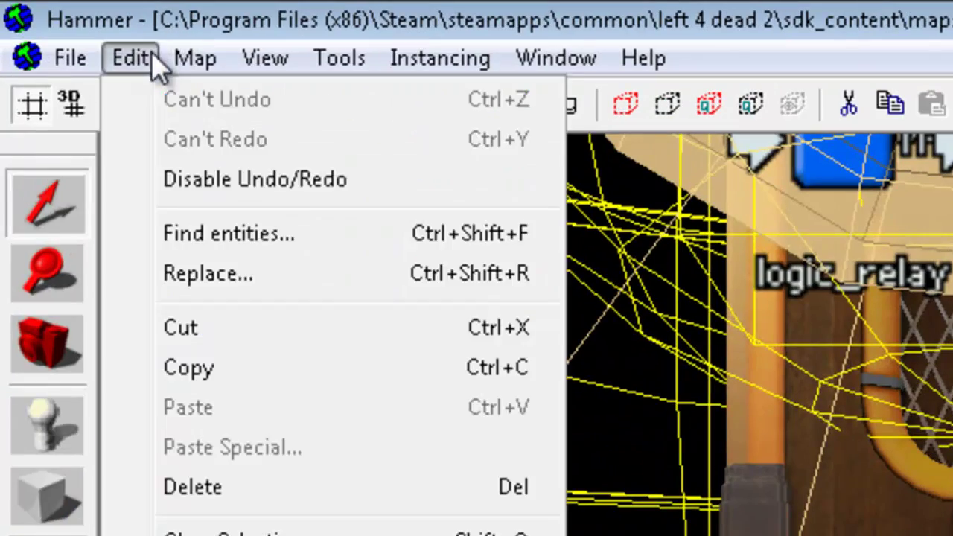
click(287, 365)
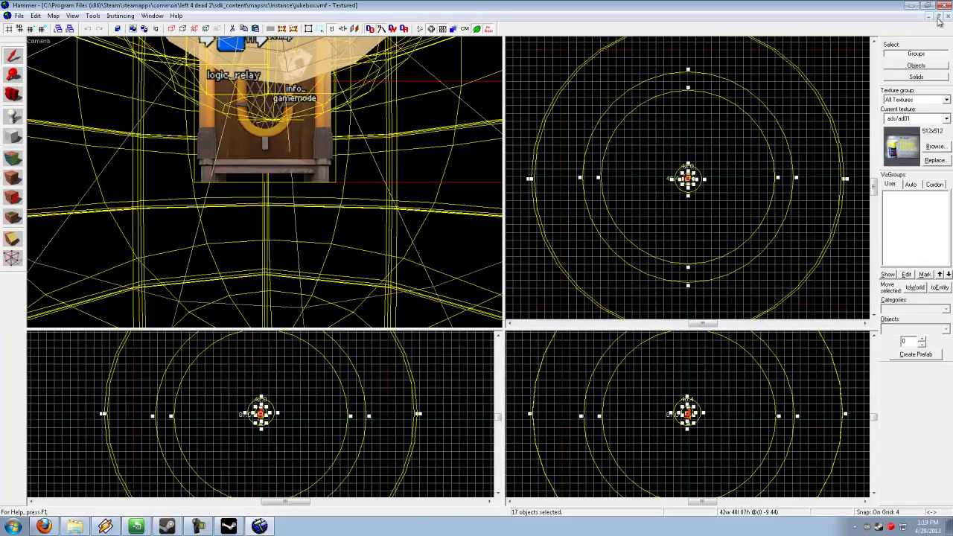
click(938, 15)
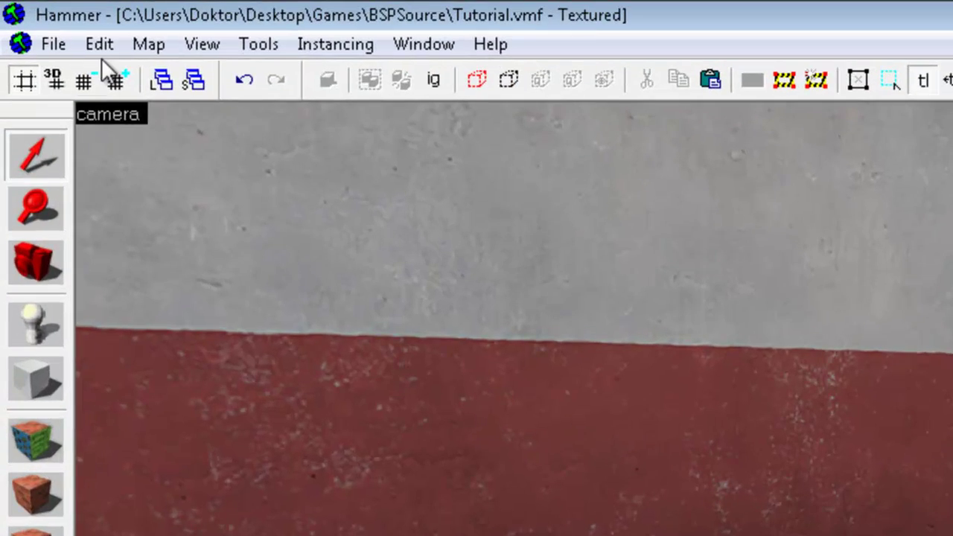
click(101, 53)
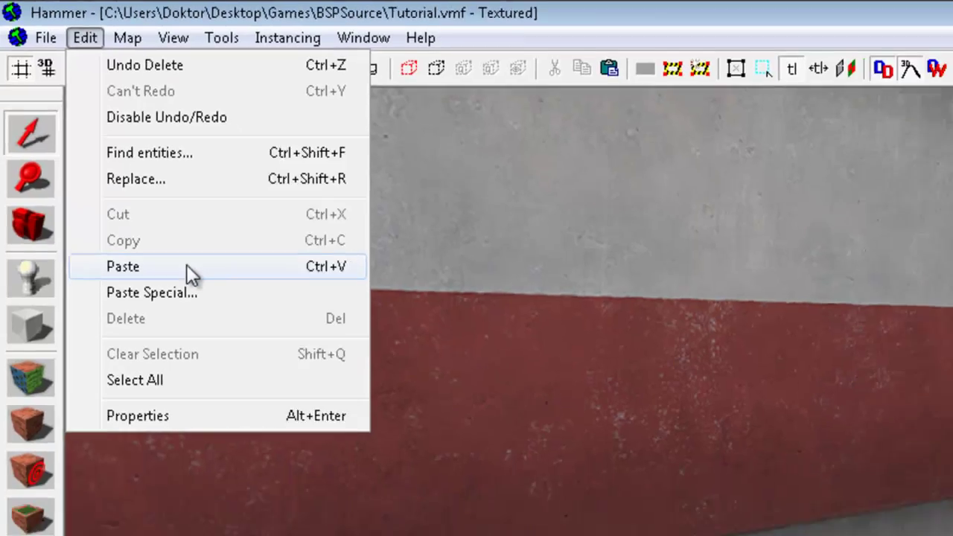
click(186, 267)
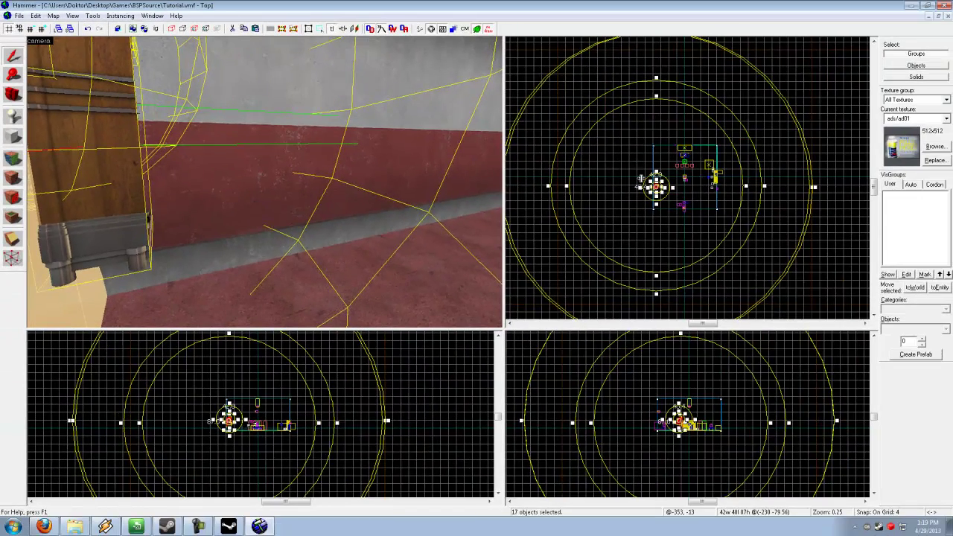
Rotate the pasted jukebox group, drag it down against the red-and-grey wall, and center views on it.
scroll(660, 181, up, 7)
scroll(650, 193, up, 10)
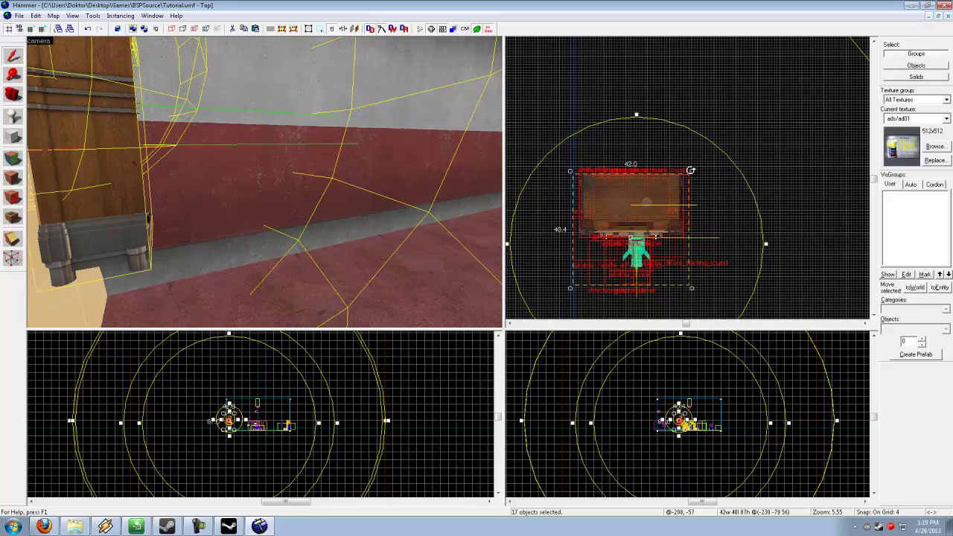
drag(690, 171, 700, 299)
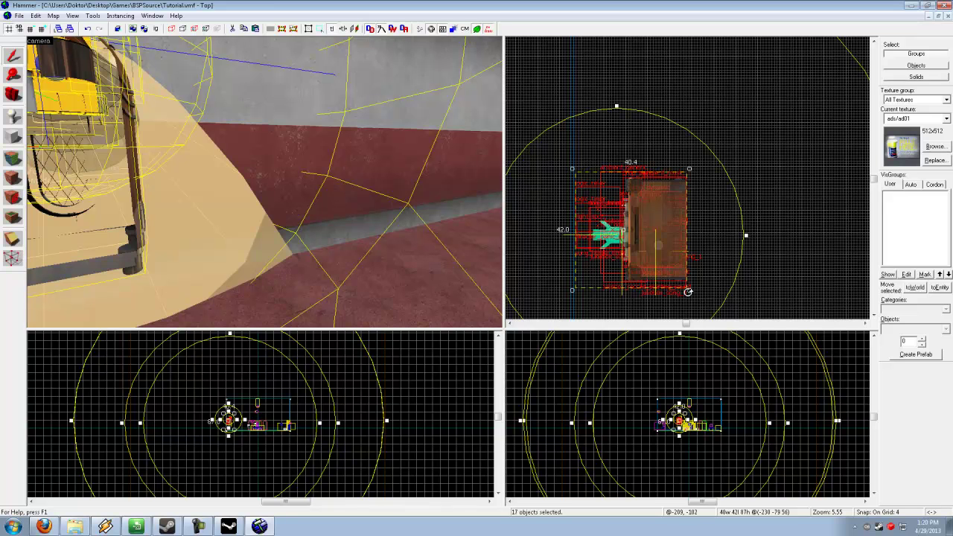
drag(687, 291, 536, 137)
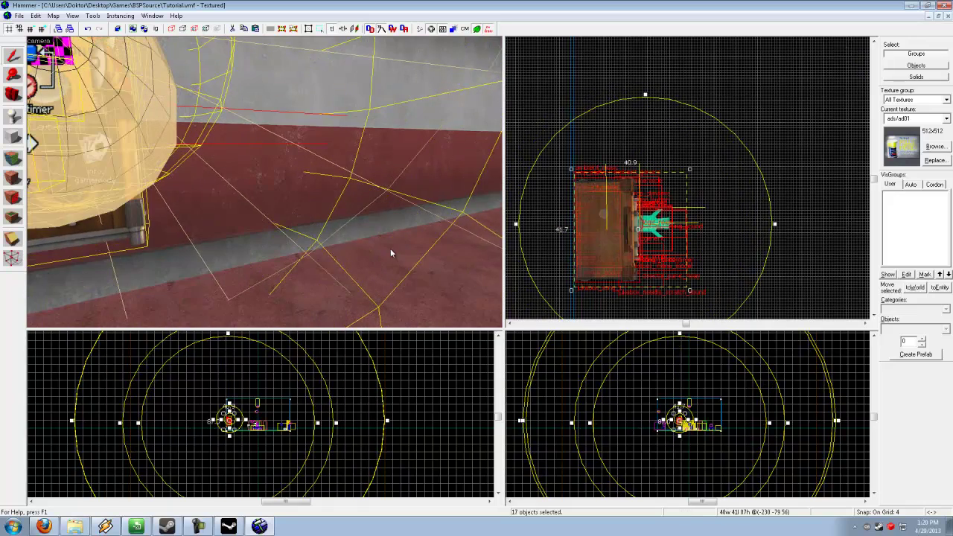
scroll(246, 426, up, 5)
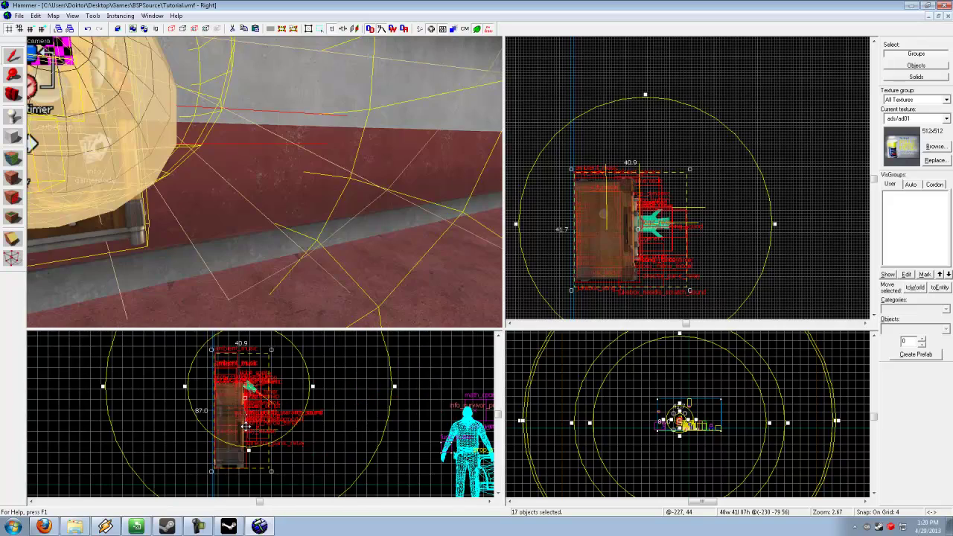
drag(245, 426, 258, 455)
key(ctrl+shift+e)
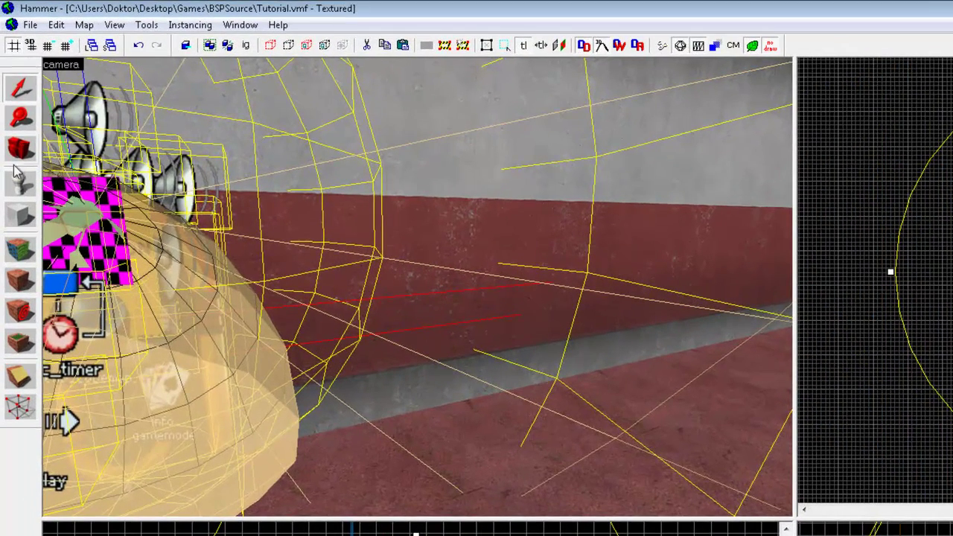
Deselect everything and fly the 3D camera close to the jukebox and its speaker entities.
click(20, 151)
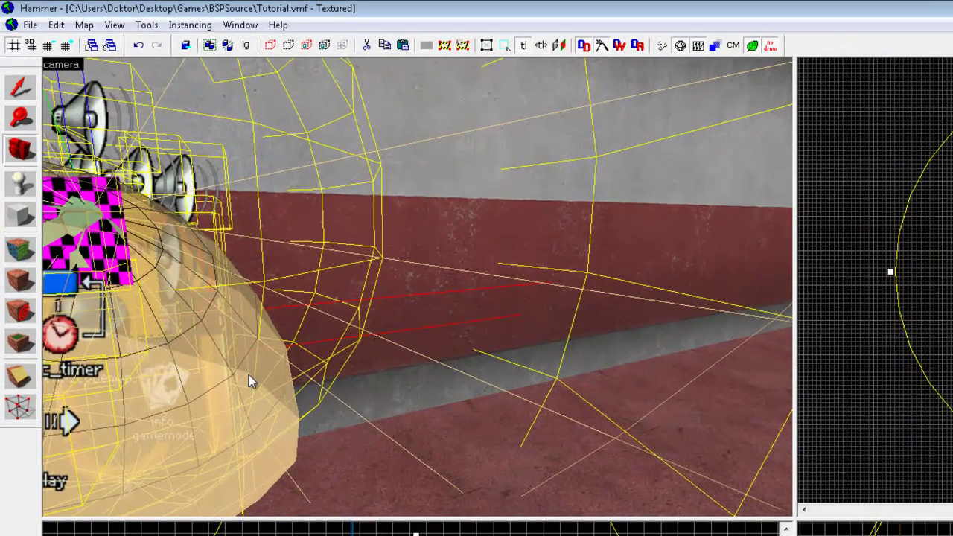
drag(336, 381, 417, 287)
key(Escape)
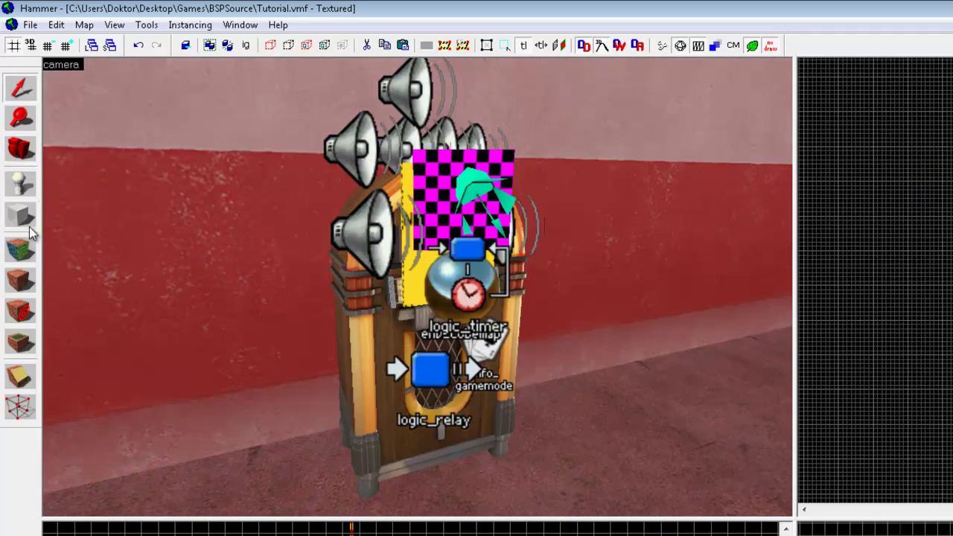
drag(98, 182, 417, 293)
scroll(413, 295, up, 2)
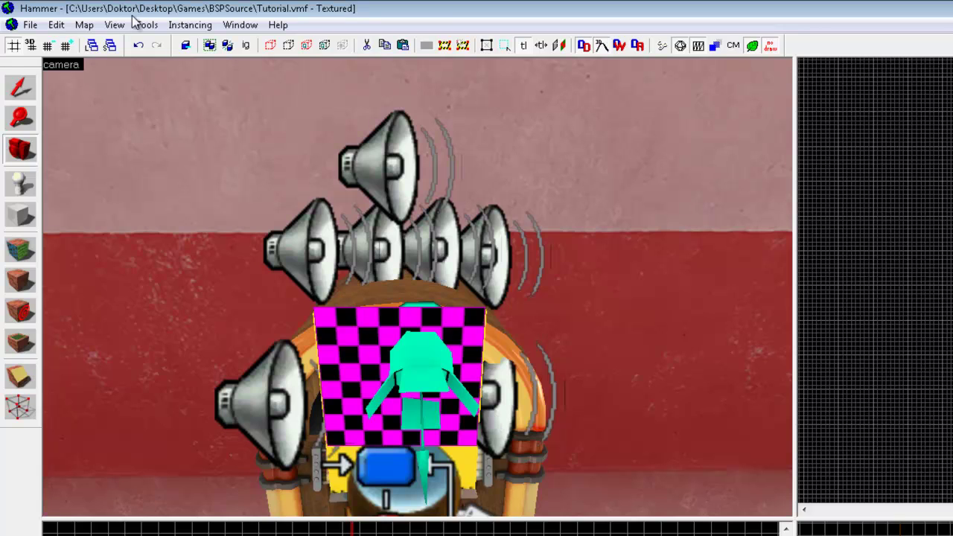
Open jukebox_song_1's properties and compare its sound entry with jukebox_song_2's Jukebox.Ridin1.
click(20, 88)
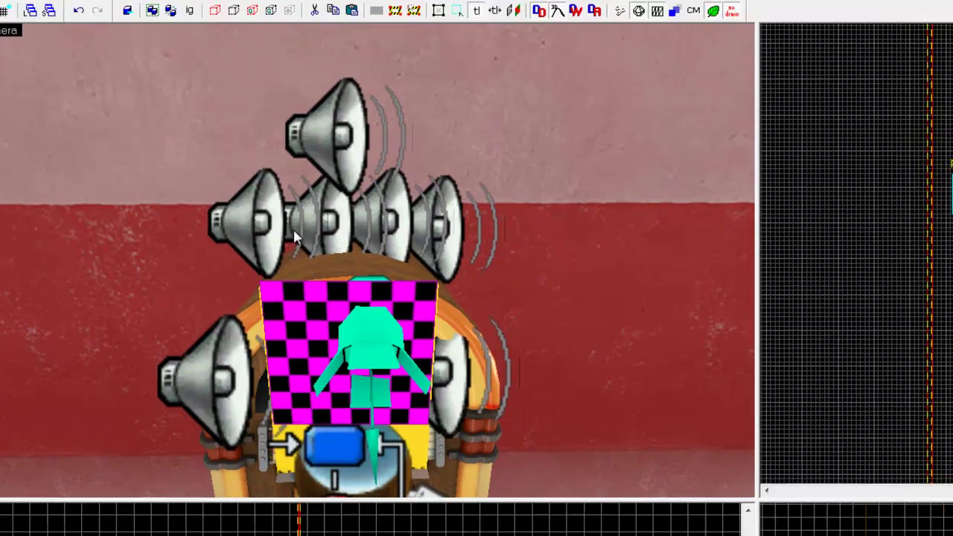
double_click(293, 228)
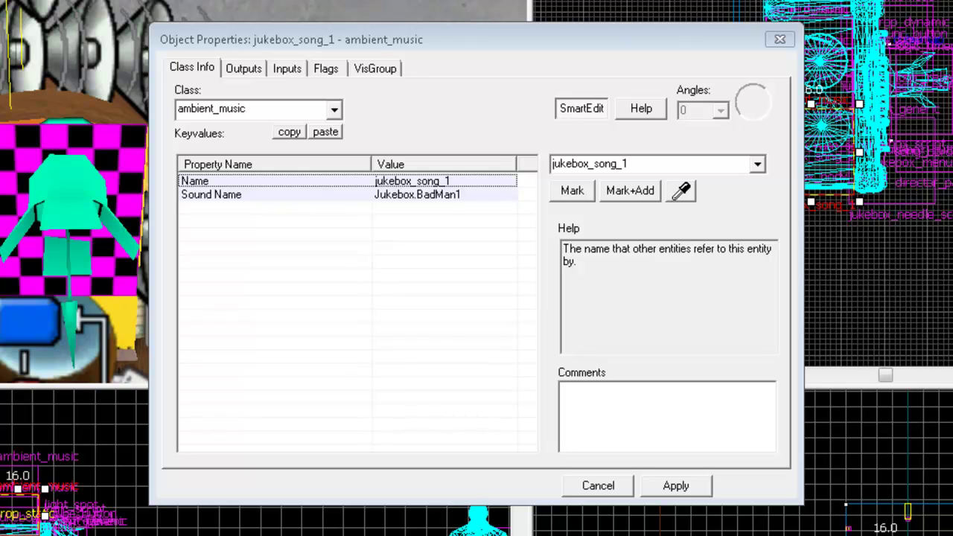
click(336, 195)
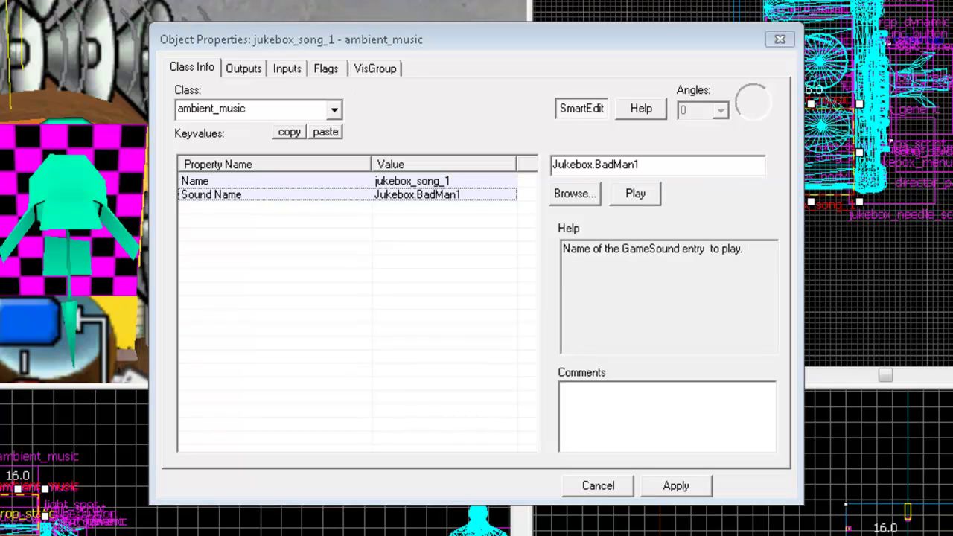
click(46, 58)
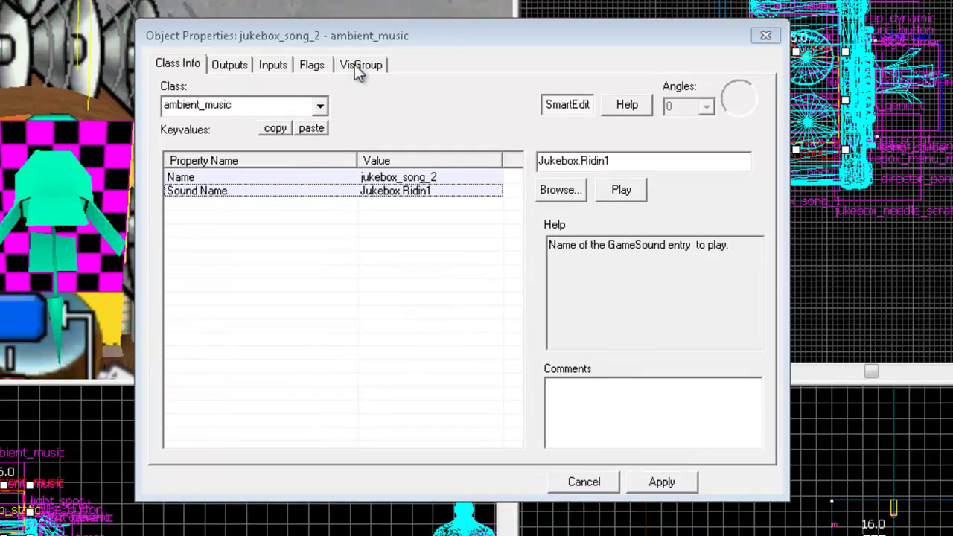
drag(410, 36, 603, 64)
click(14, 74)
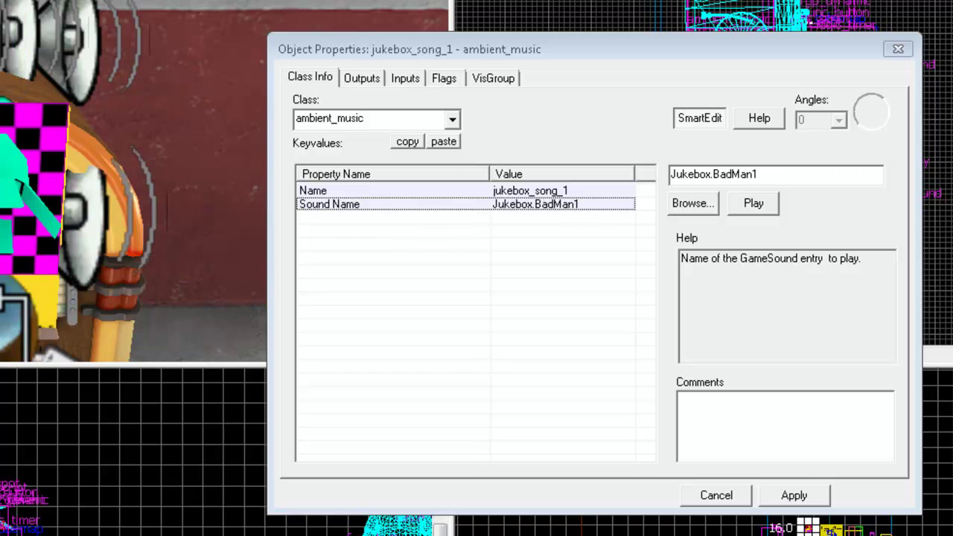
Change jukebox_song_1's sound name from Jukebox.BadMan1 to Jukebox.testmap1, apply, and close.
click(798, 152)
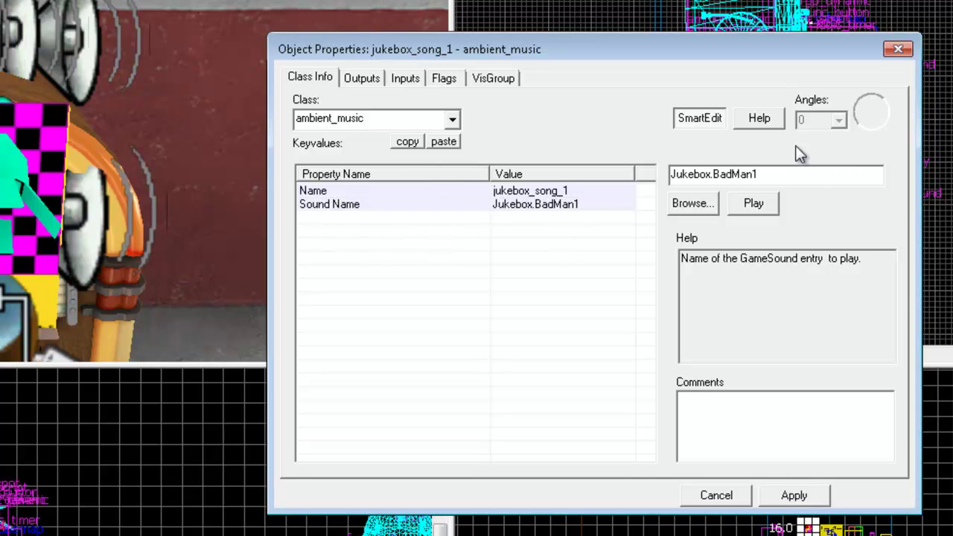
click(795, 177)
text(te)
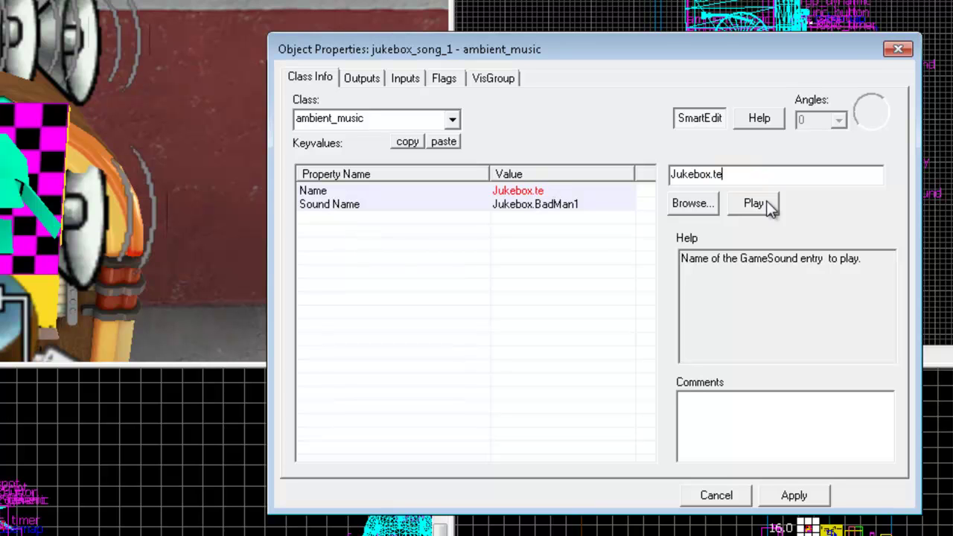
text(stmap1)
click(810, 496)
click(133, 65)
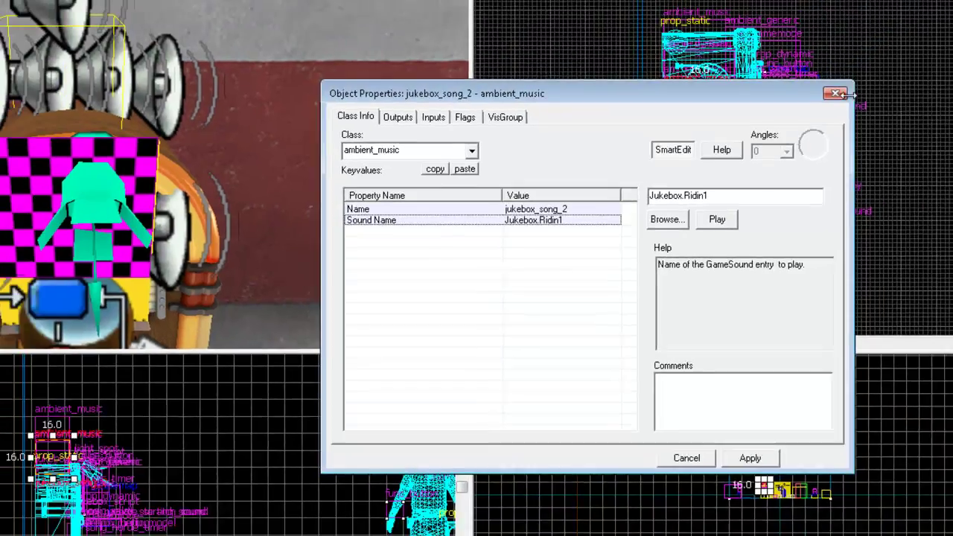
click(835, 93)
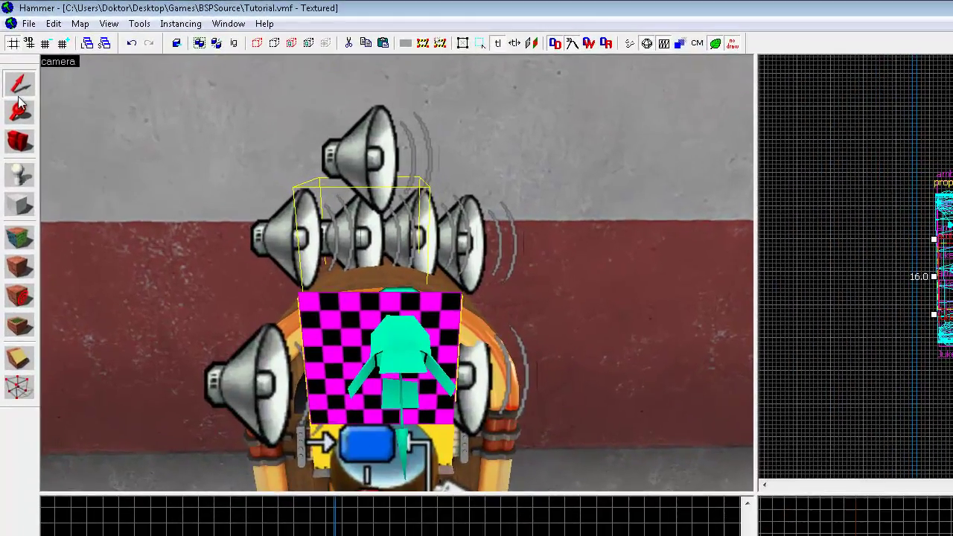
With SmartEdit off, change jukebox_script's vscripts from jukebox_main to jukebox_testmap and apply.
double_click(355, 316)
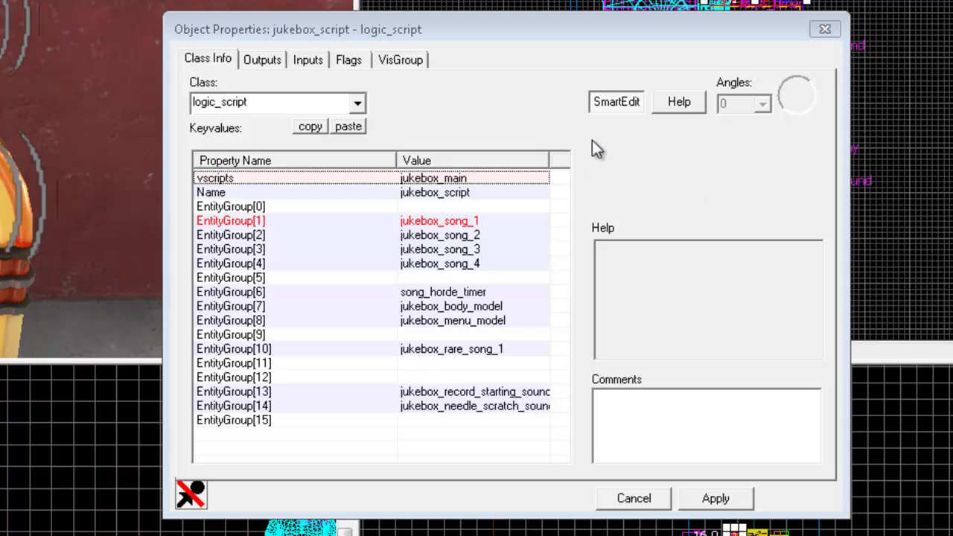
click(617, 110)
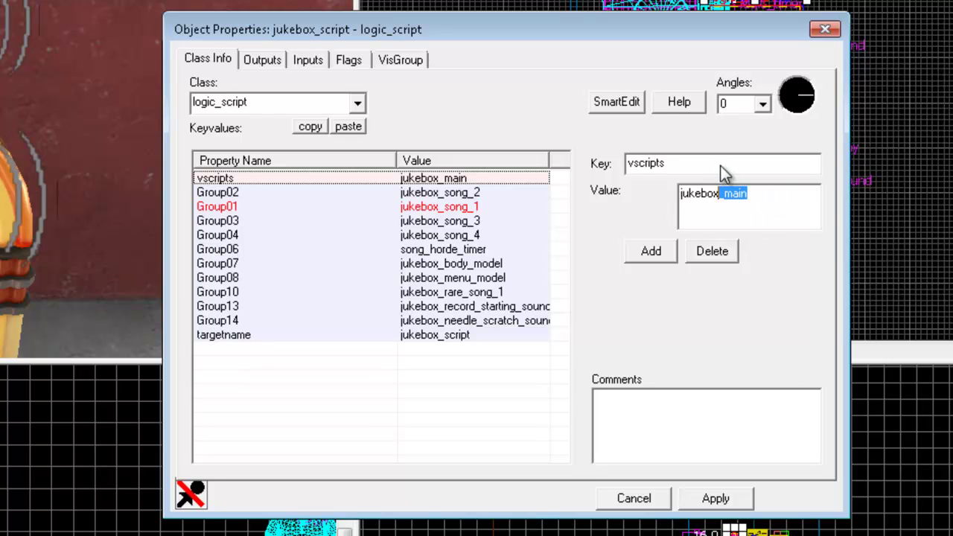
drag(720, 165, 723, 165)
text(testmap)
click(718, 498)
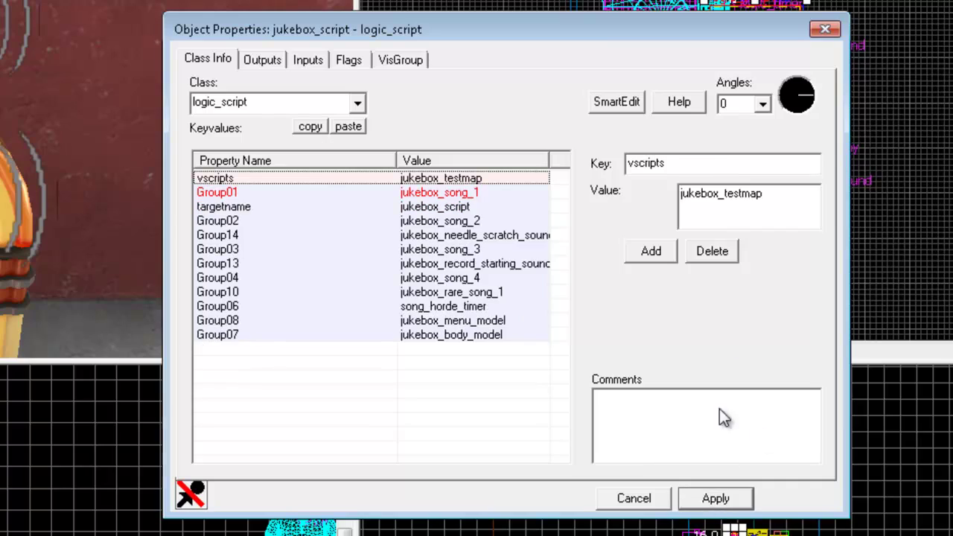
Restore SmartEdit, close the properties, and minimize Hammer to reveal the addons folder.
click(616, 101)
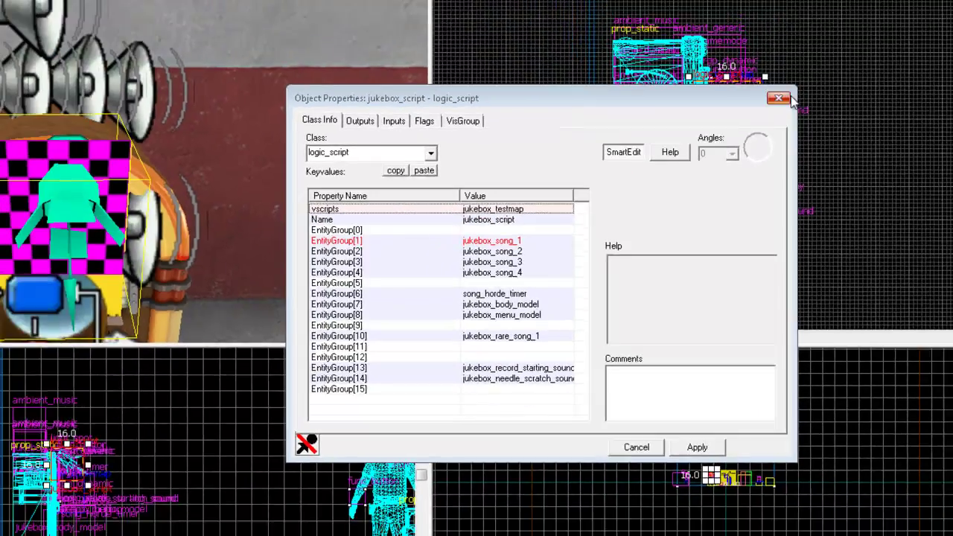
key(Escape)
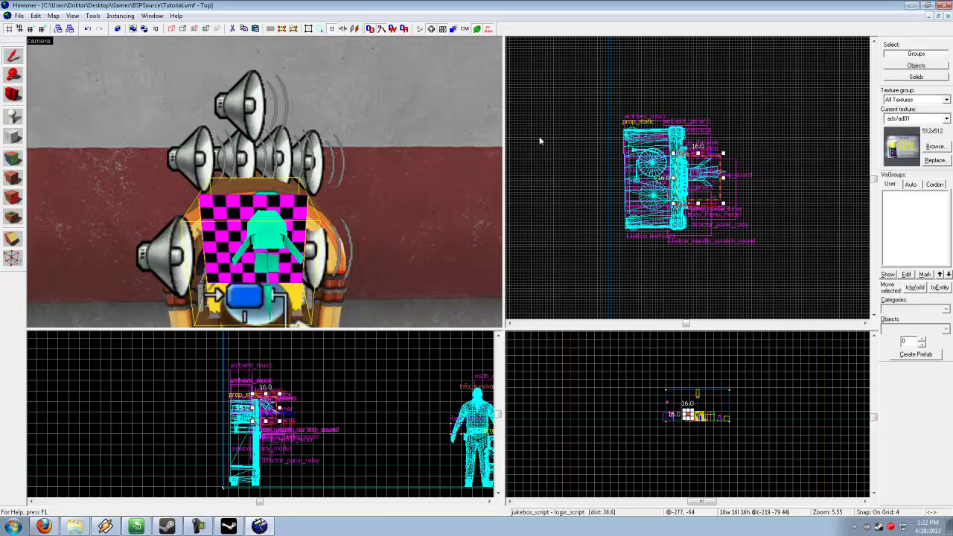
click(911, 6)
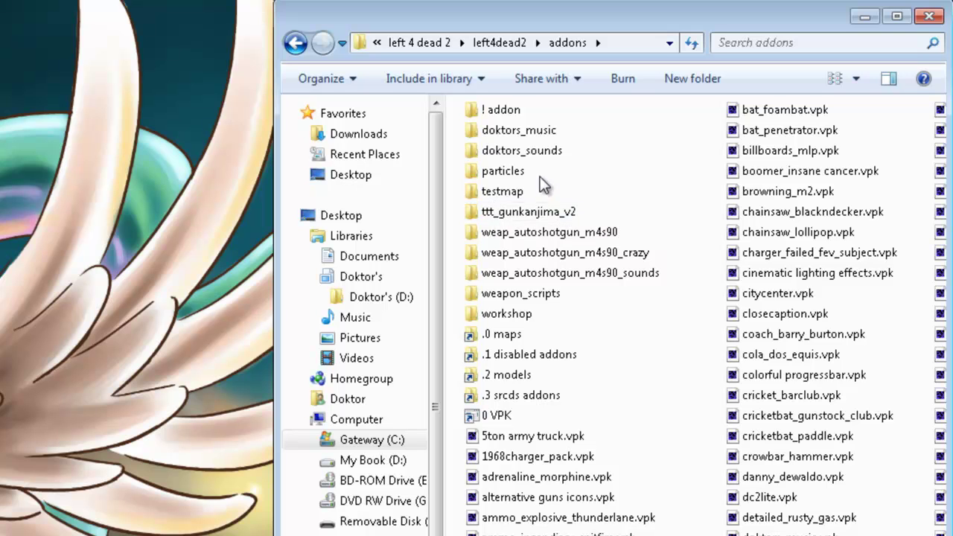
Browse into testmap\scripts\vscripts, select jukebox_testmap.nut, and reopen jukebox_script's properties.
double_click(488, 192)
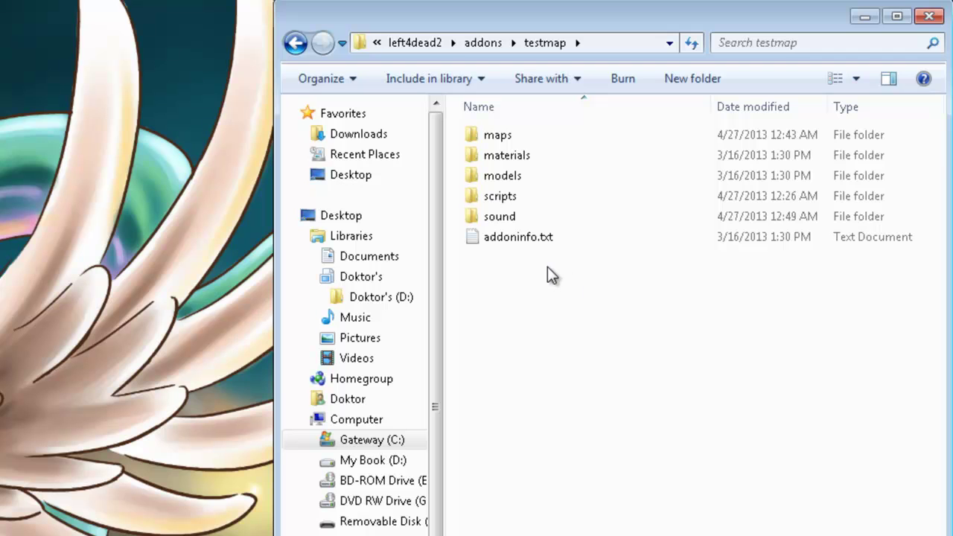
double_click(550, 196)
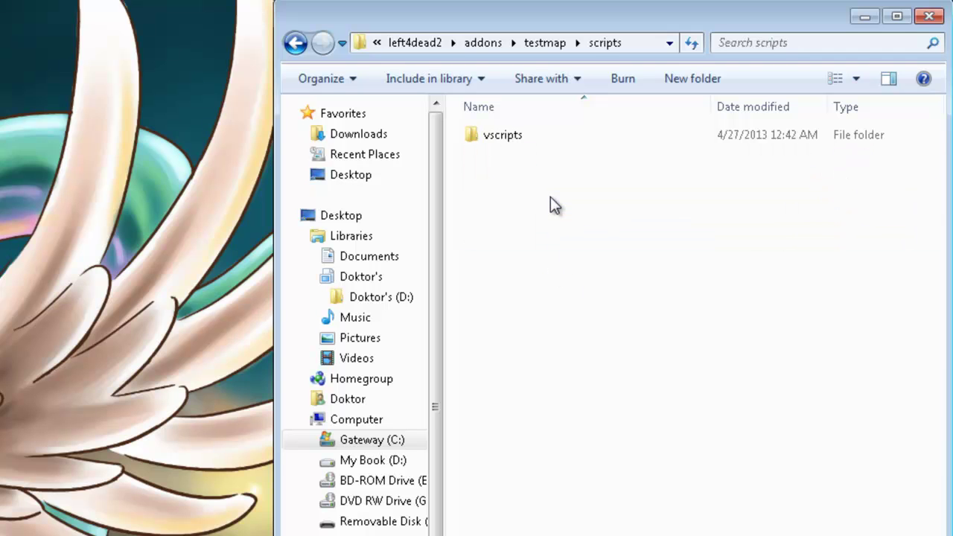
double_click(480, 137)
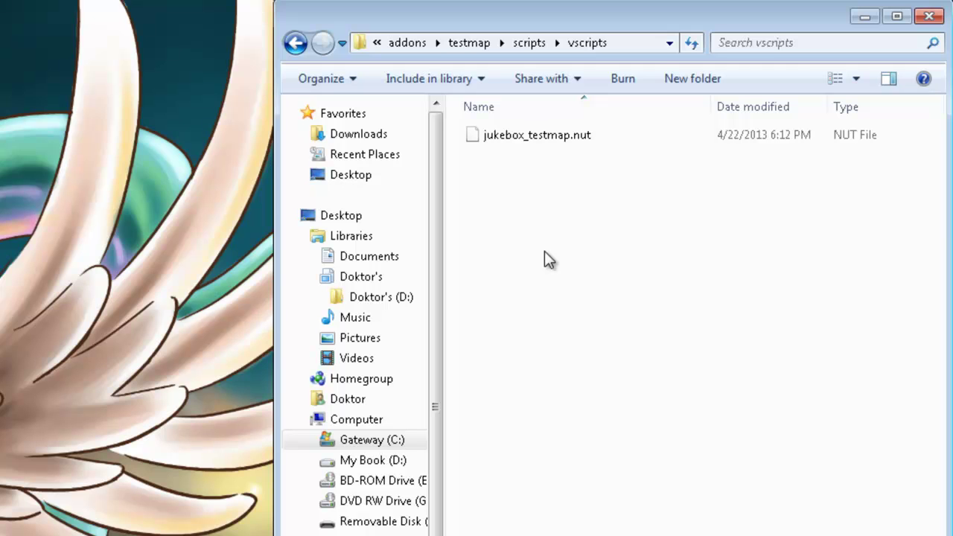
click(533, 139)
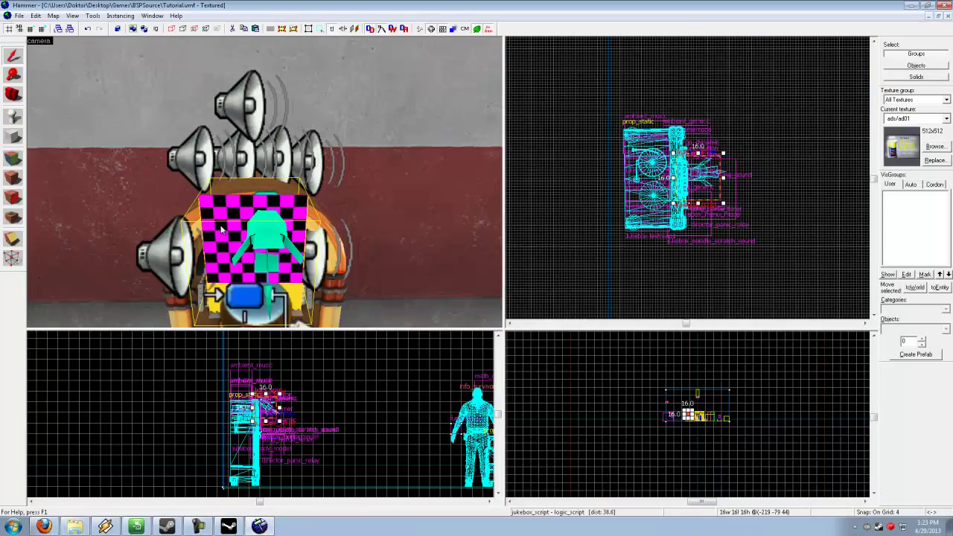
double_click(221, 231)
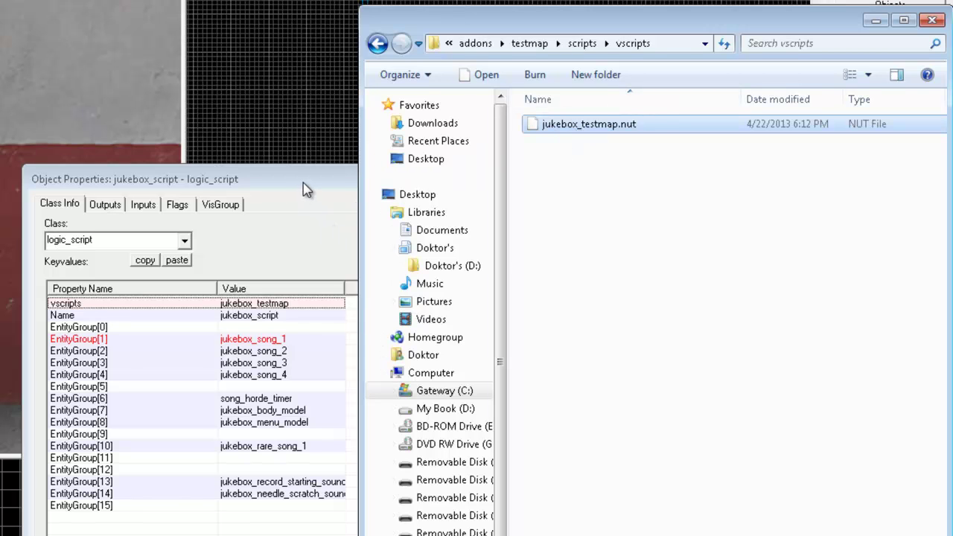
Open jukebox_testmap.nut in Notepad++ and highlight the RareSongChance <- 90 line.
right_click(576, 133)
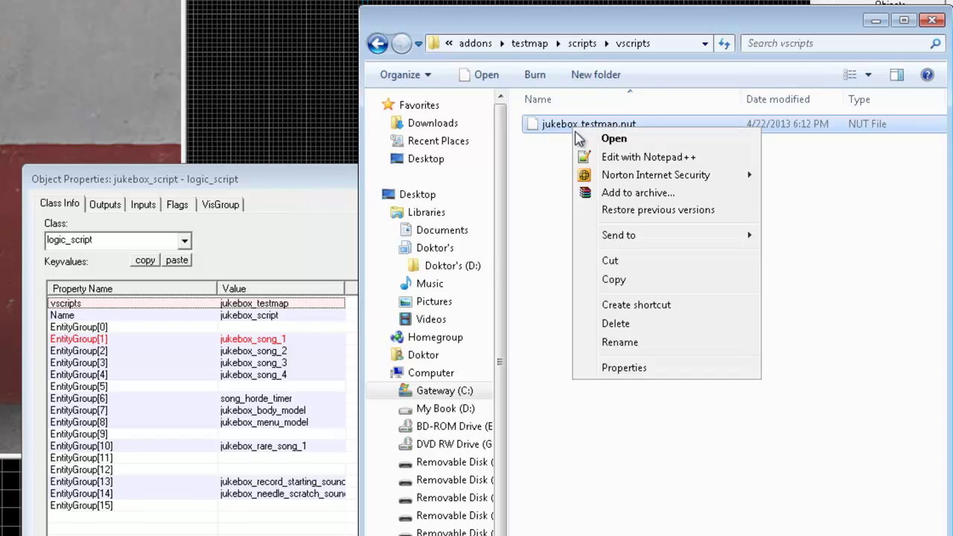
click(617, 157)
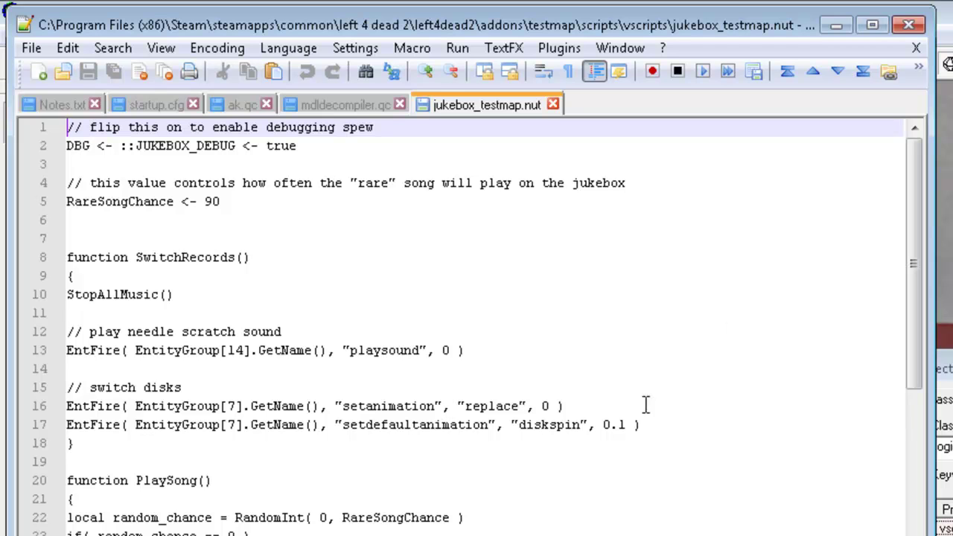
drag(224, 203, 262, 199)
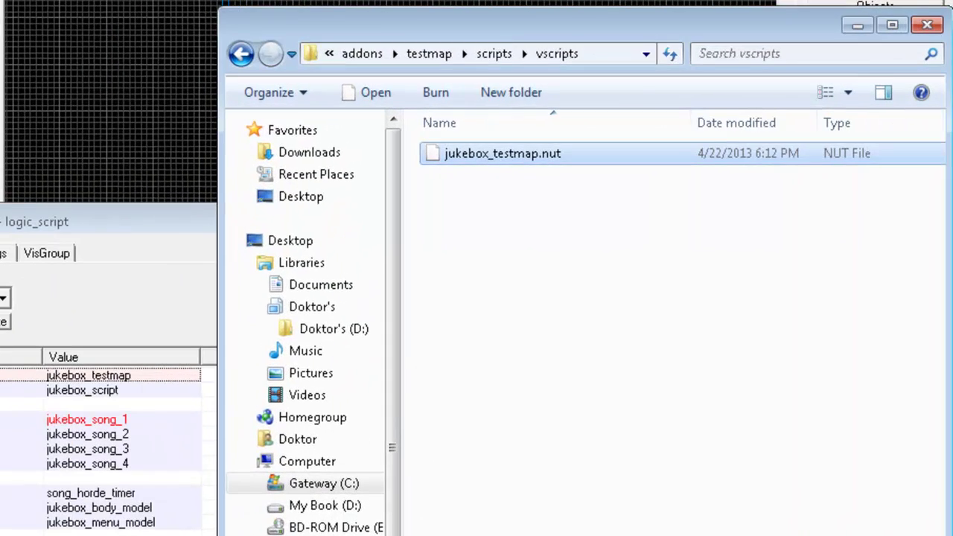
Go to the testmap addon's maps folder and select testmap_level_sounds.txt.
click(484, 53)
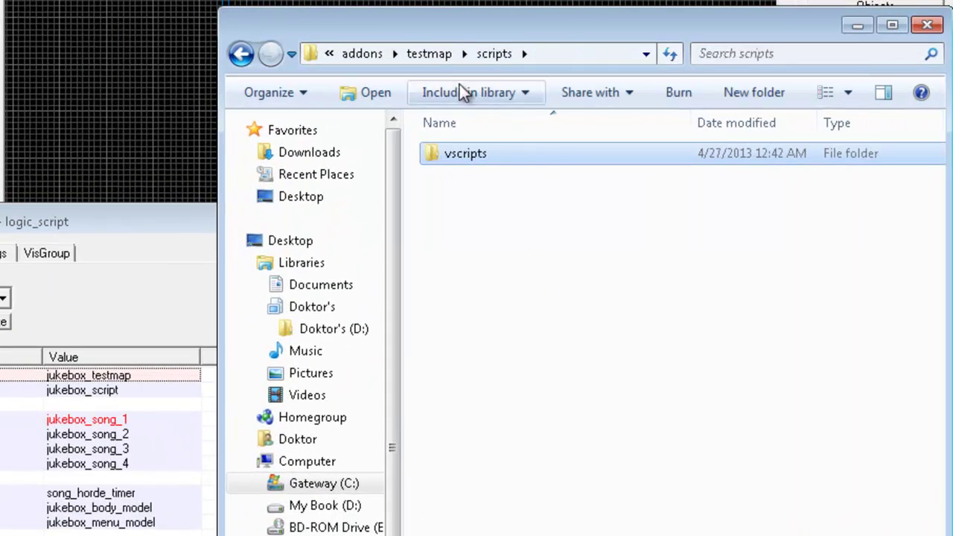
click(428, 53)
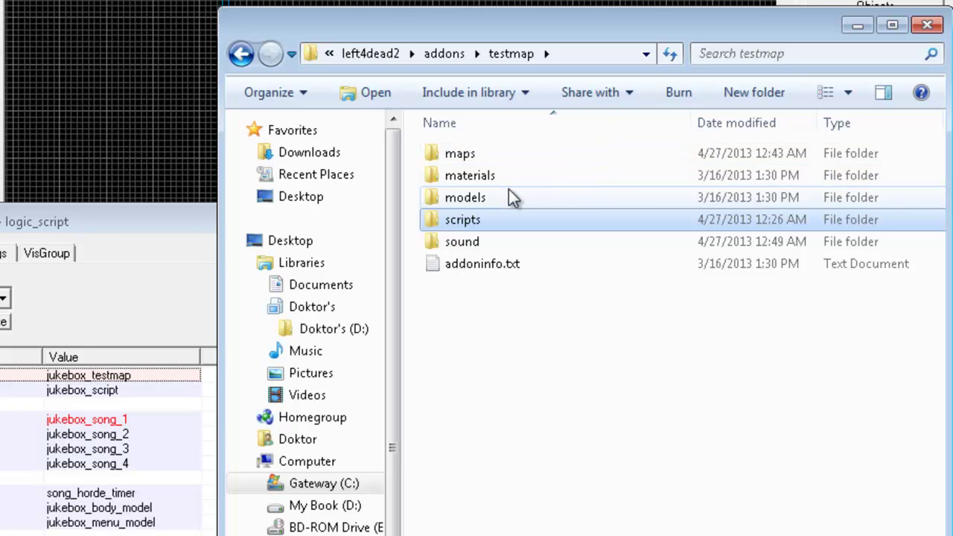
double_click(475, 155)
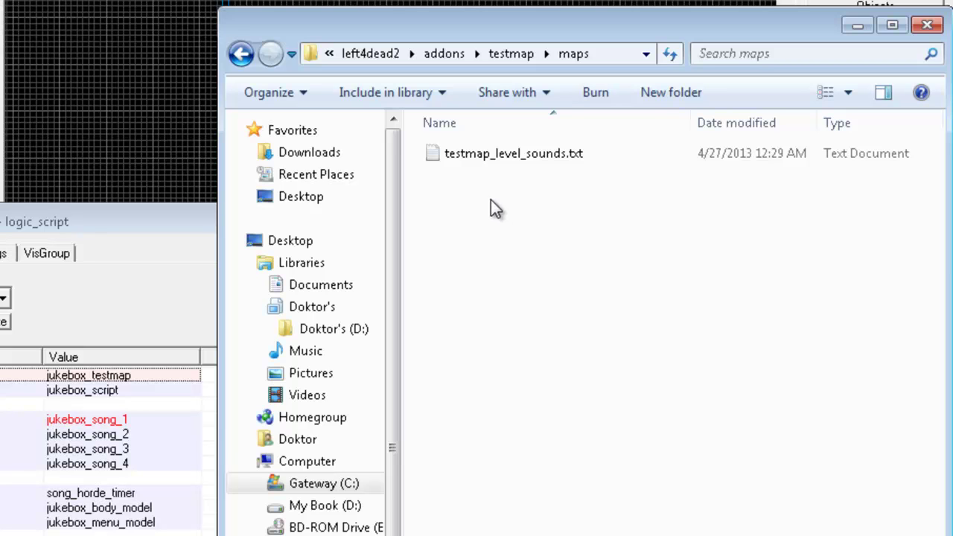
click(468, 158)
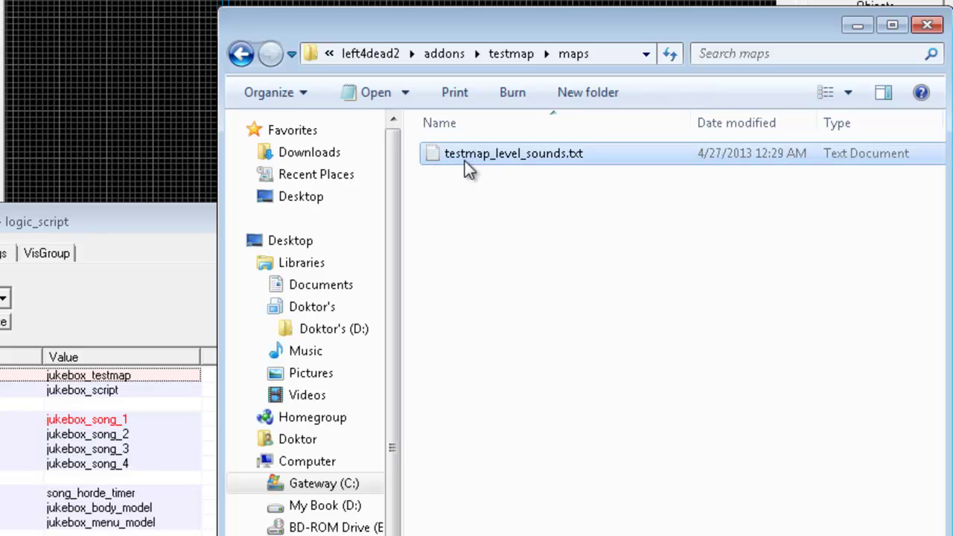
Retype the file's prefix, briefly trying tumtara, and settle on testmap_level_sounds.txt.
click(464, 159)
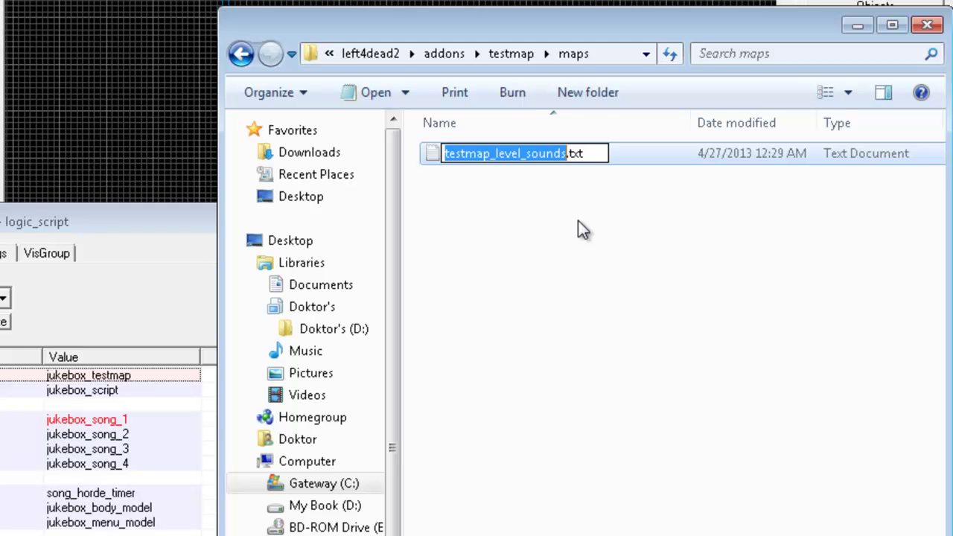
key(Home)
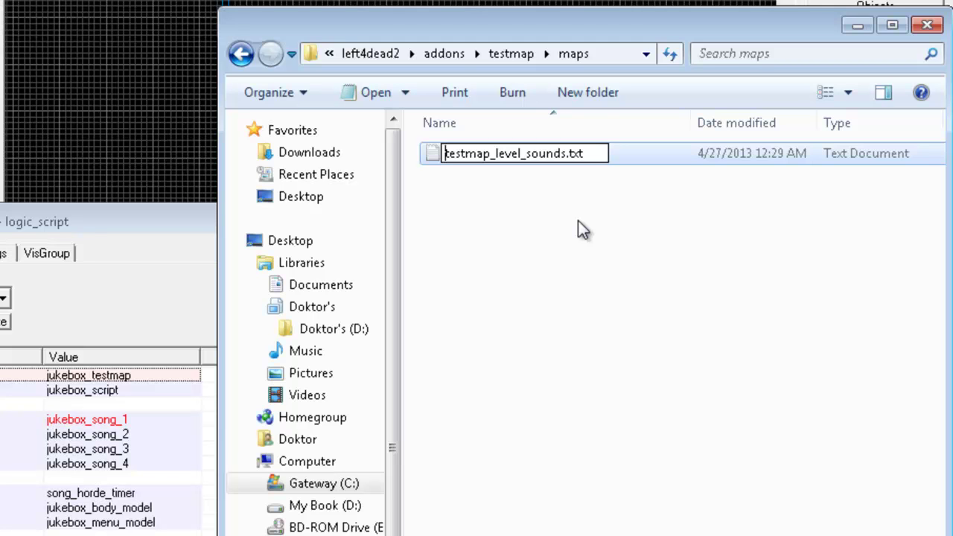
key(shift+Right)
key(shift+Right)
key(shift+Right)
key(shift+Right)
key(shift+Right)
key(shift+Right)
key(shift+Right)
text(tumtara)
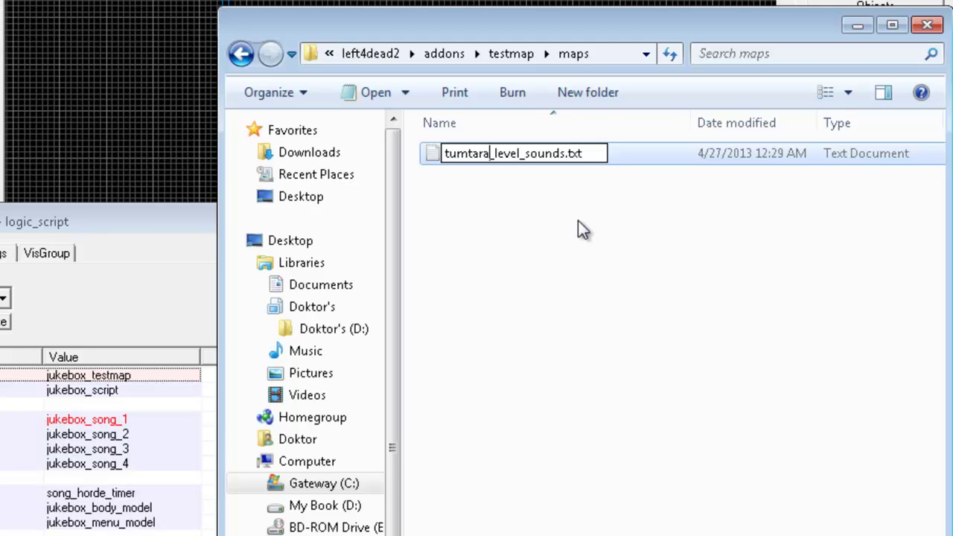
key(shift+Home)
text(testm)
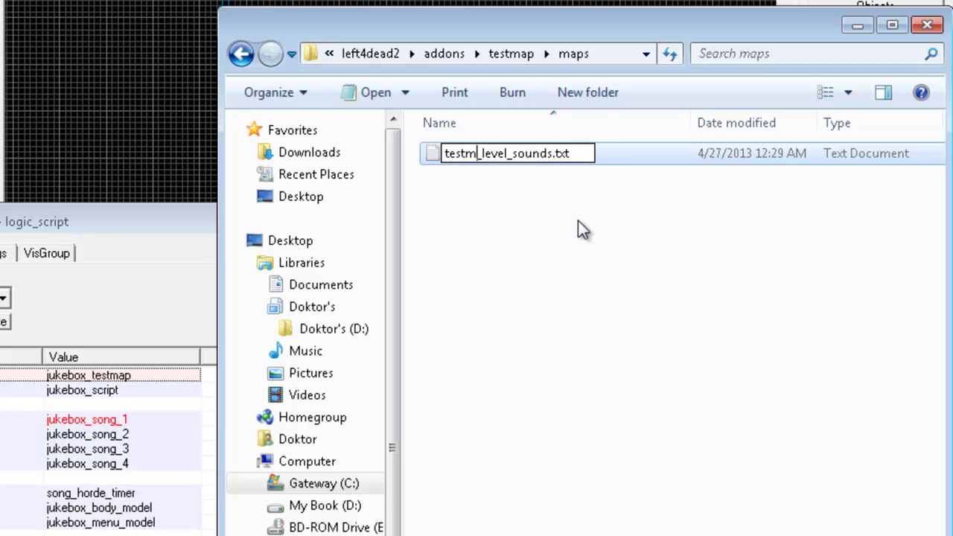
text(ap)
key(Return)
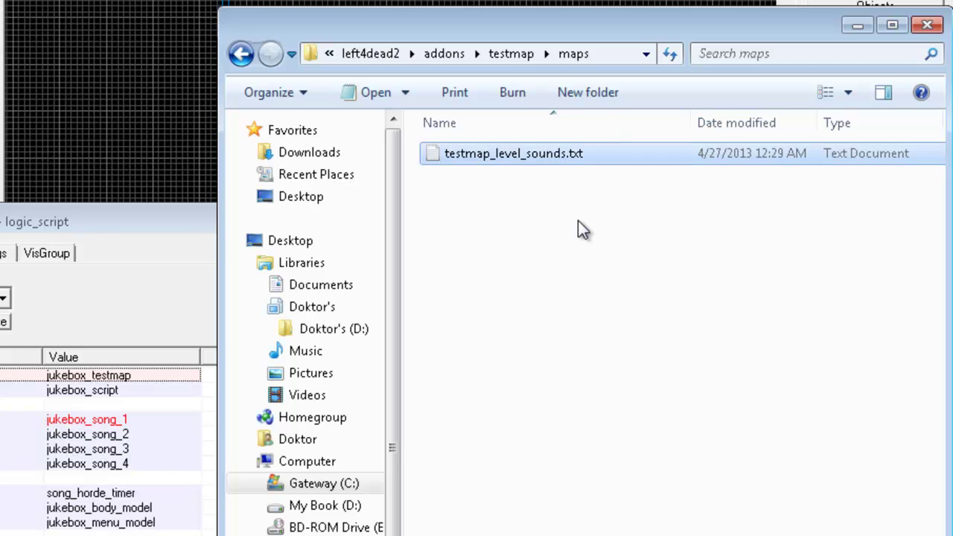
Open testmap_level_sounds.txt in Notepad++ and select testmusic1 in the Jukebox.testmusic1 entry on line 13.
right_click(467, 166)
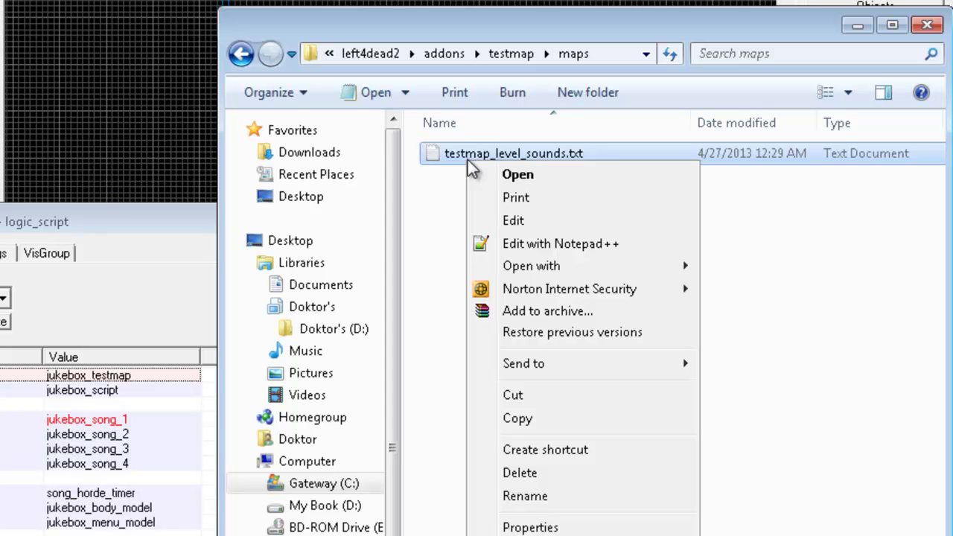
click(506, 220)
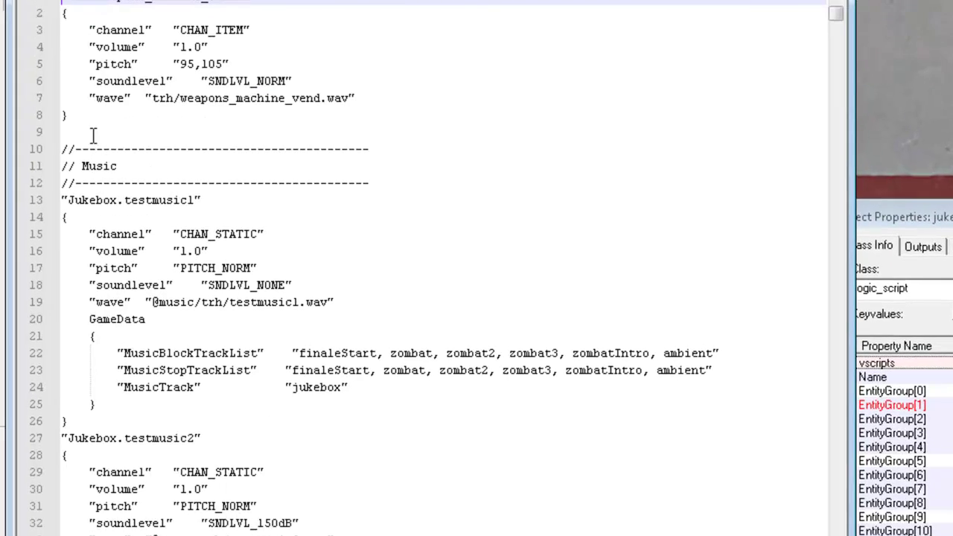
scroll(339, 184, down, 3)
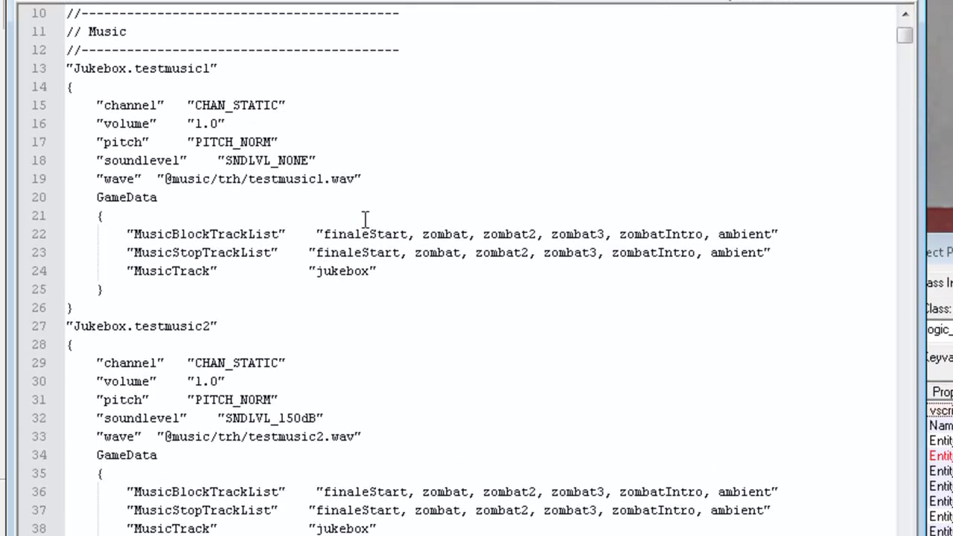
click(210, 69)
drag(210, 69, 134, 68)
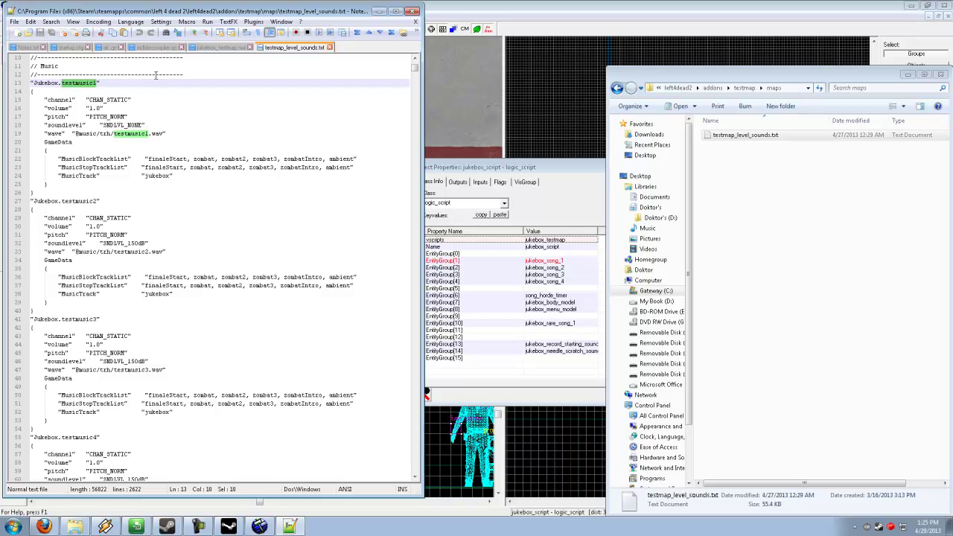
Change the jukebox speaker's Sound Name from Jukebox.BadMan1 to Jukebox.testmap1 and apply it.
click(491, 174)
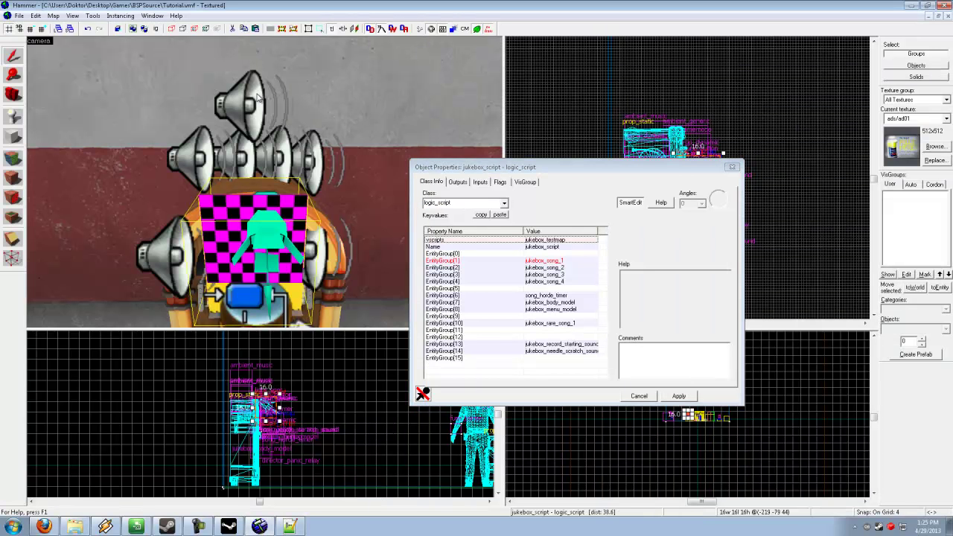
click(207, 160)
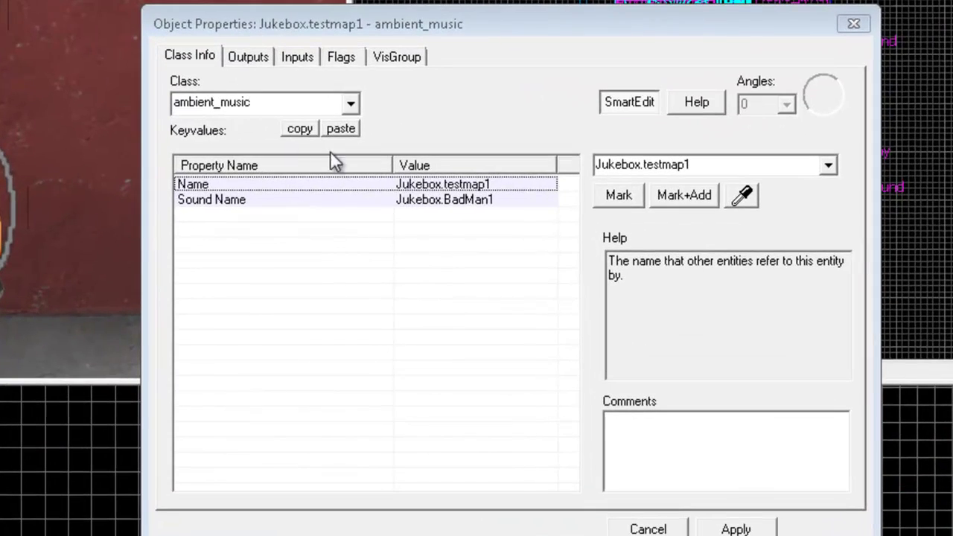
click(425, 202)
drag(754, 166, 640, 136)
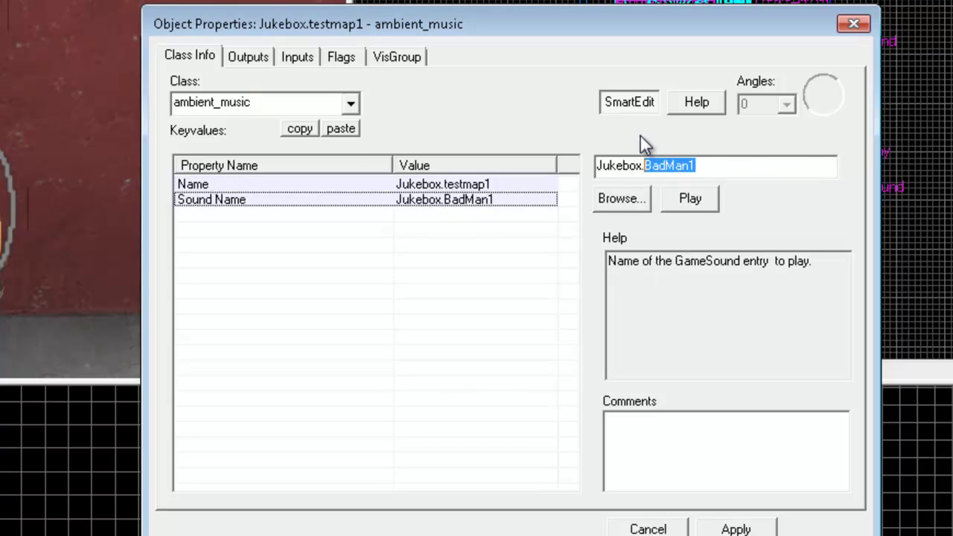
text(testmap1)
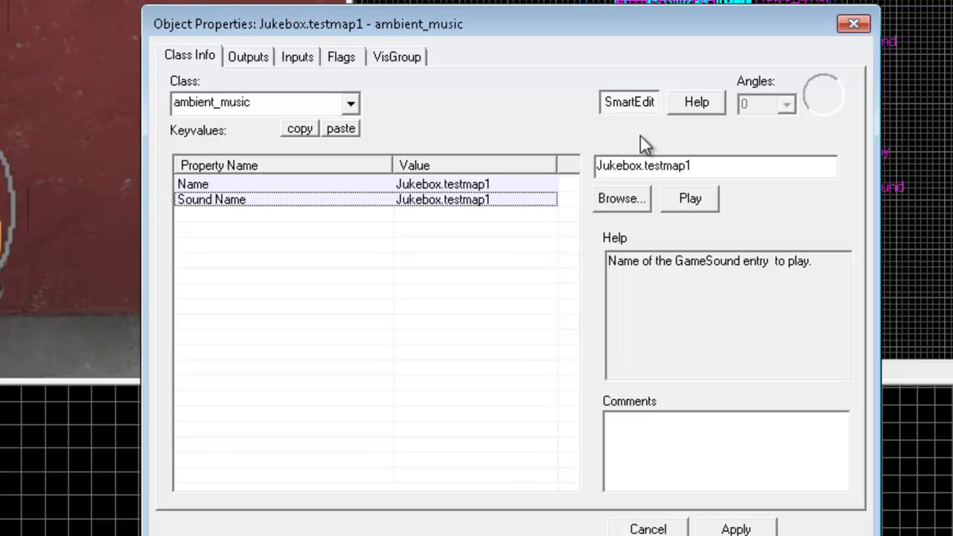
click(763, 528)
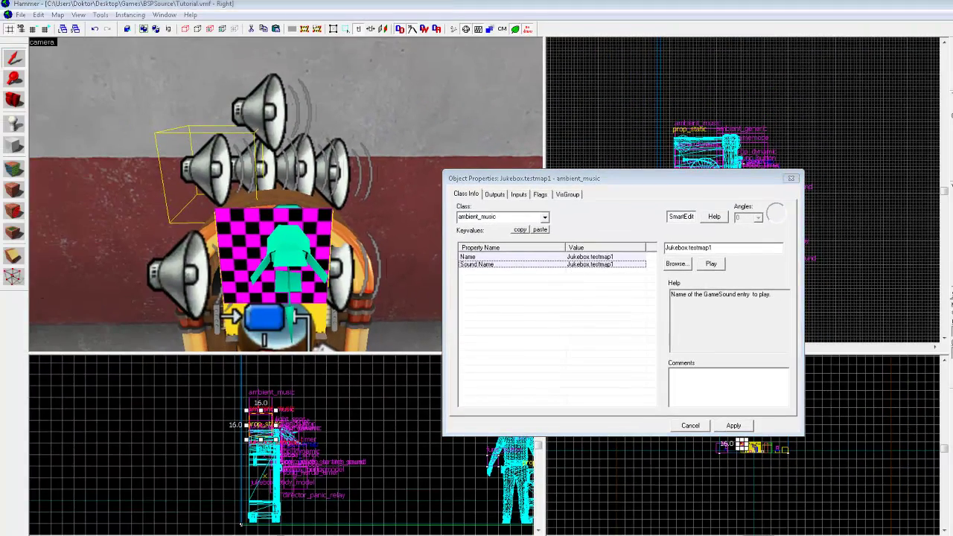
Review the Jukebox.testmusic entries from line 13, leaving the caret before .wav on line 19.
key(alt+Tab)
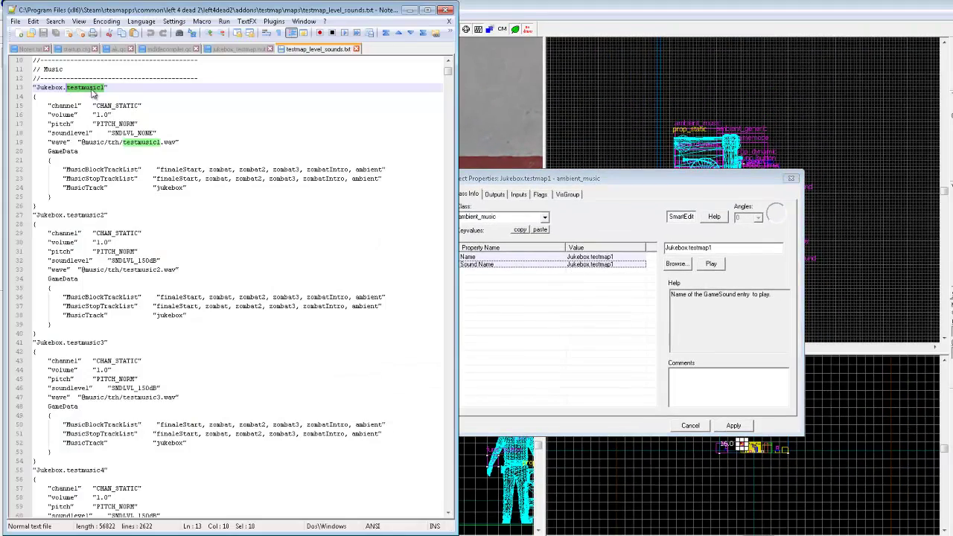
drag(108, 79, 99, 90)
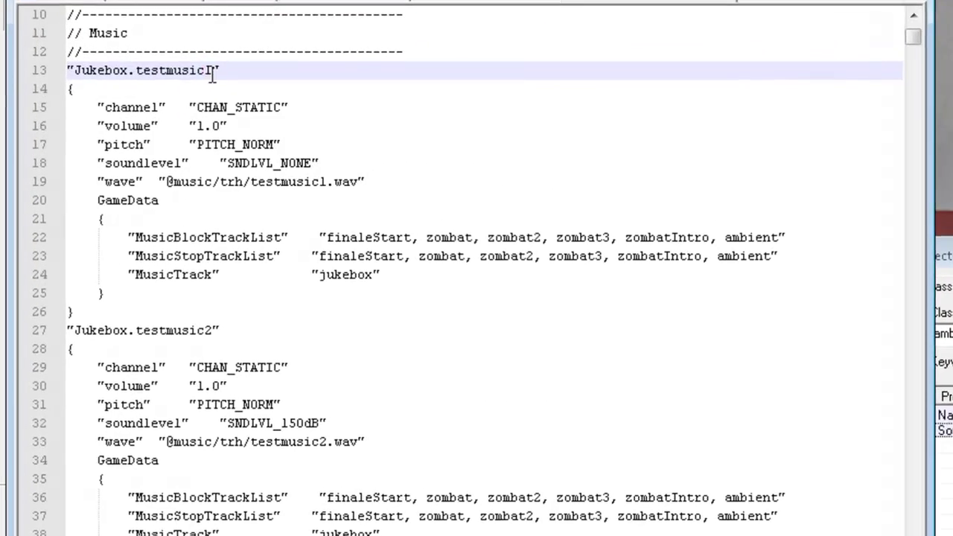
drag(158, 79, 57, 79)
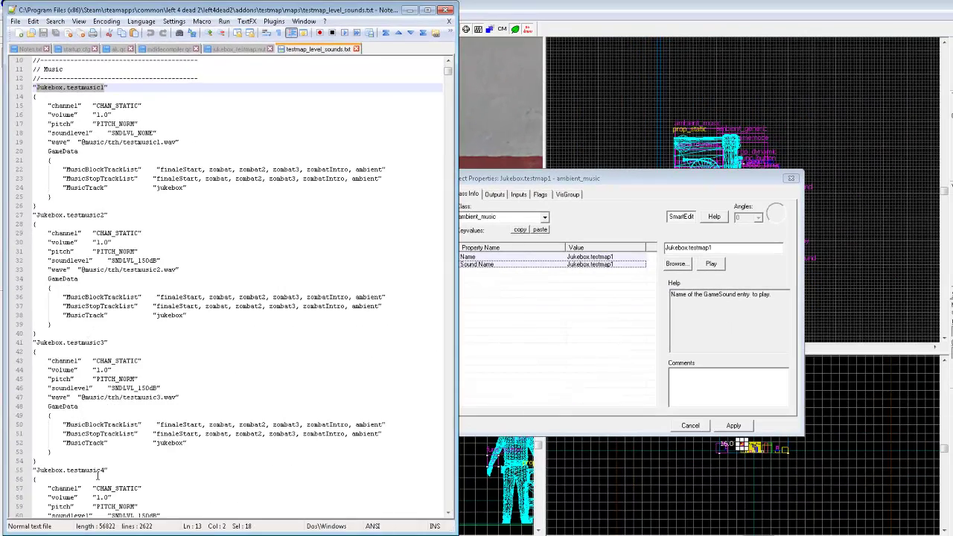
scroll(95, 476, down, 11)
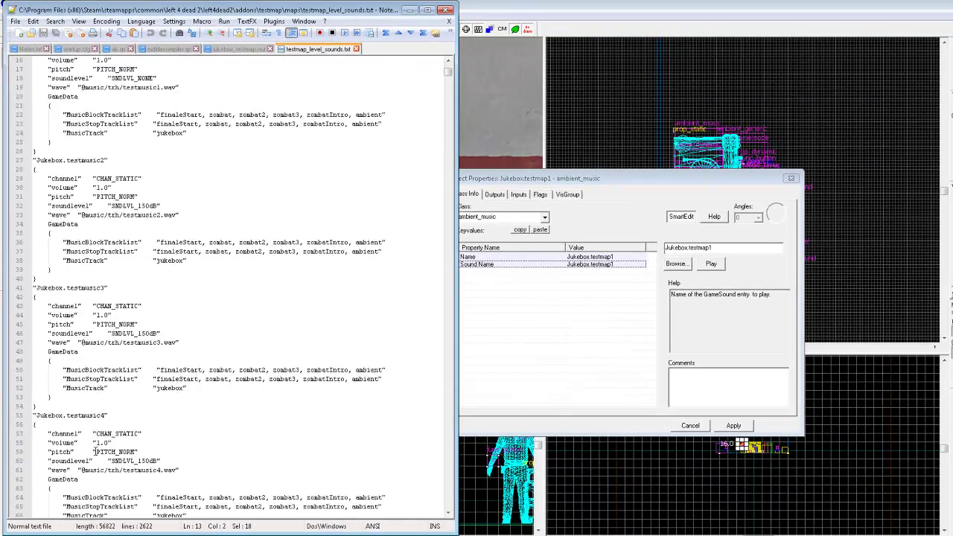
scroll(67, 447, up, 1)
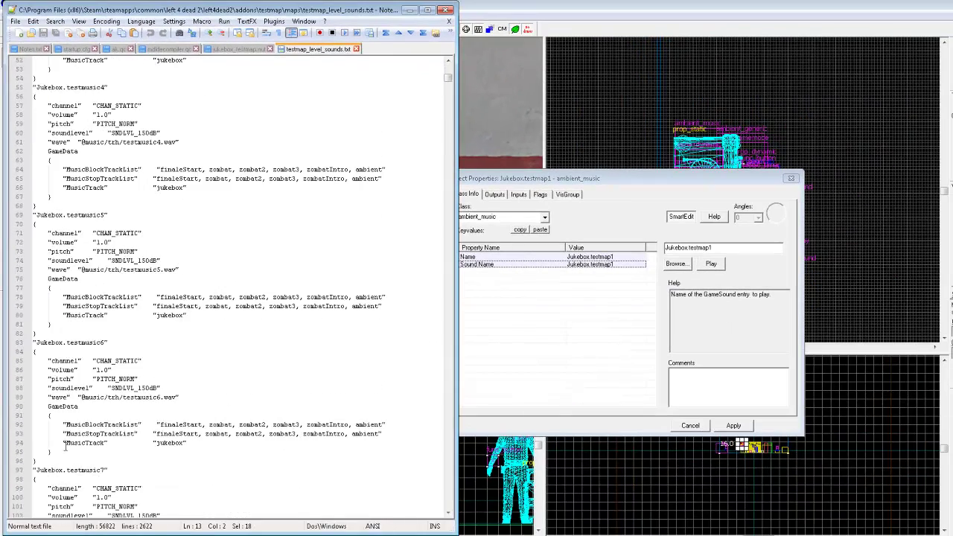
scroll(82, 463, up, 1)
scroll(83, 463, up, 11)
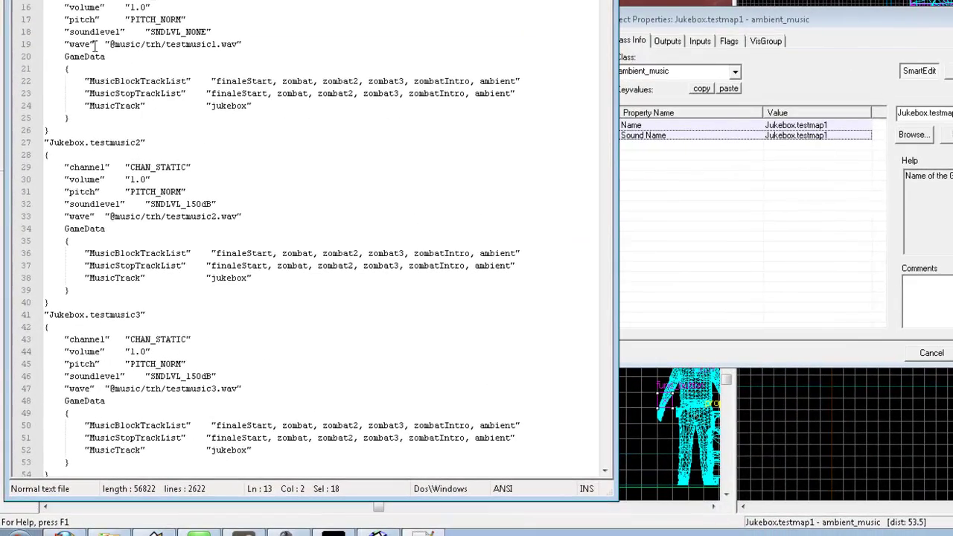
click(258, 46)
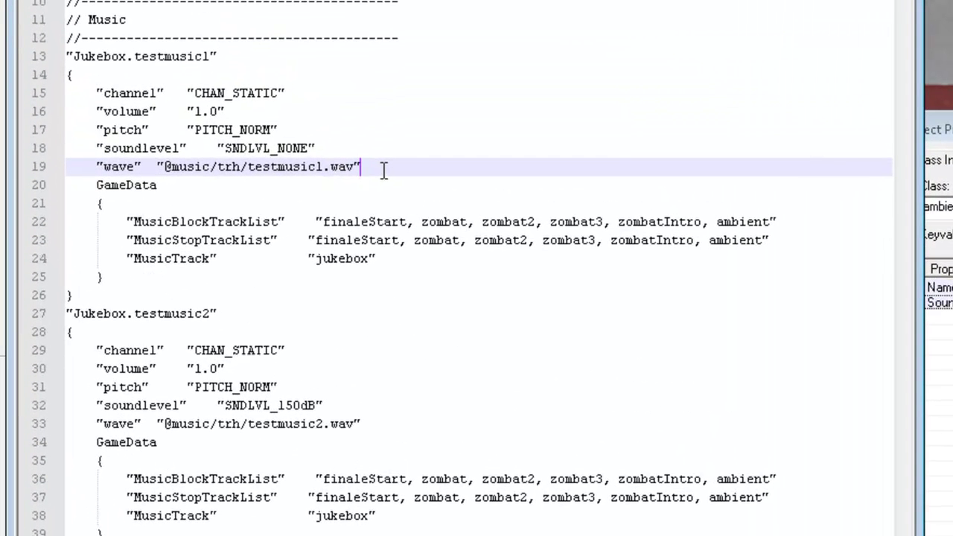
key(Left)
key(Left)
key(Left)
key(Left)
key(Left)
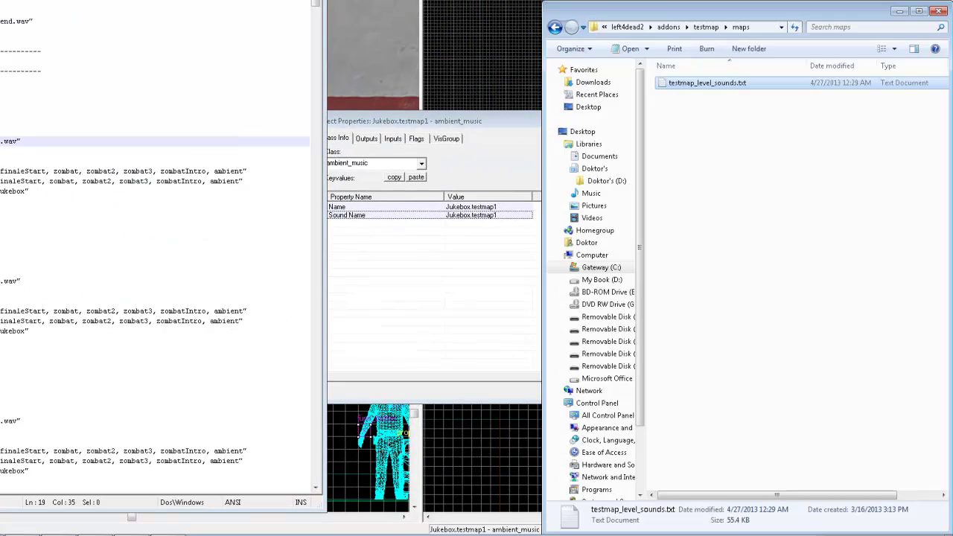
Browse from testmap into sound\music\trh and select testmusic1.wav, then testmusic2.wav.
click(705, 27)
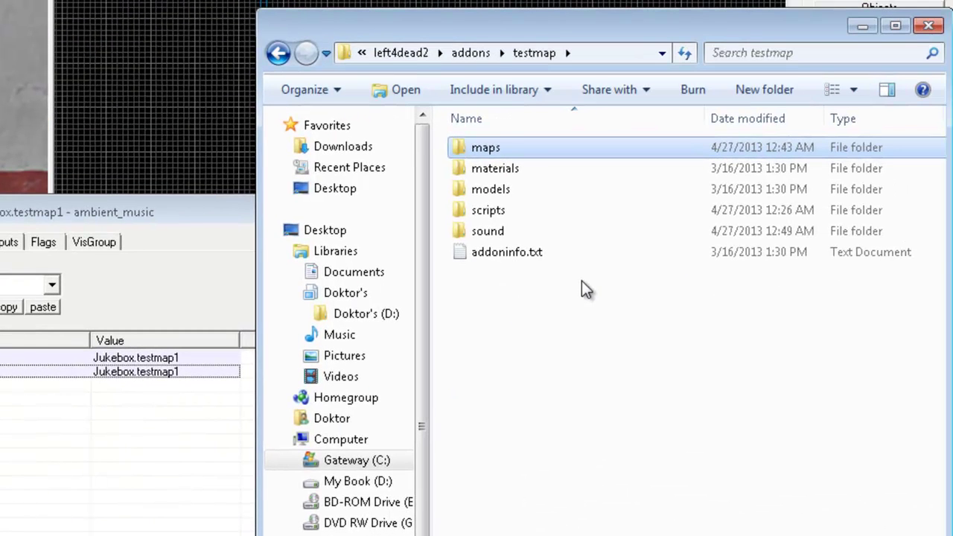
double_click(521, 233)
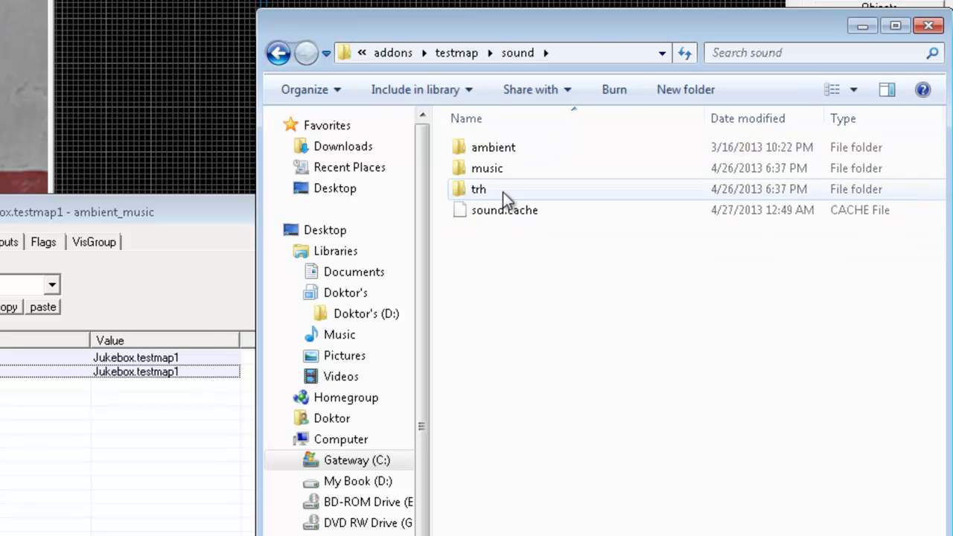
double_click(485, 169)
double_click(475, 150)
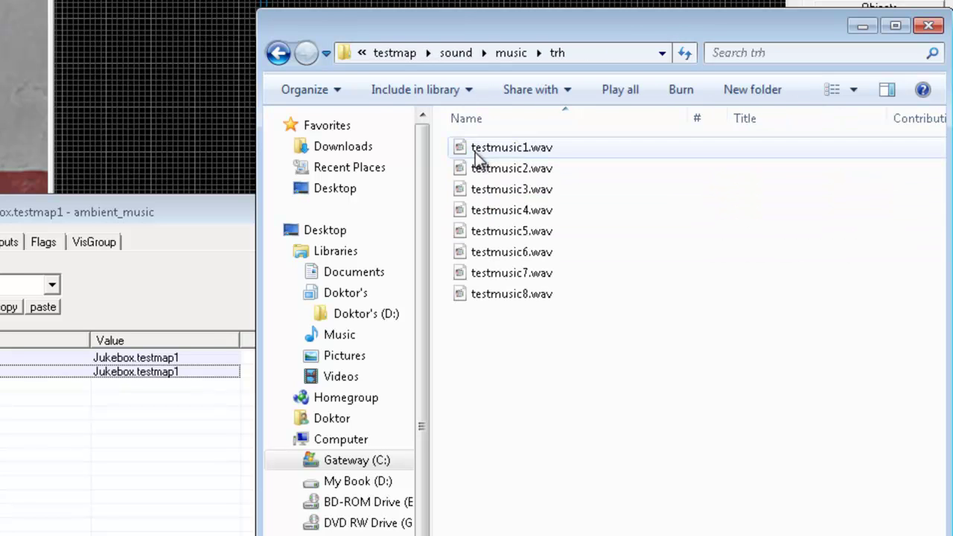
click(474, 152)
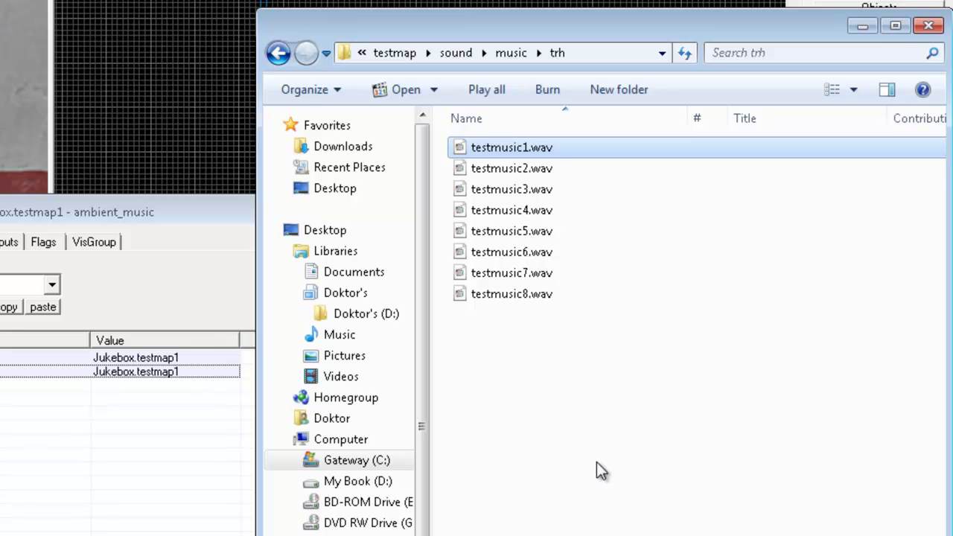
key(Down)
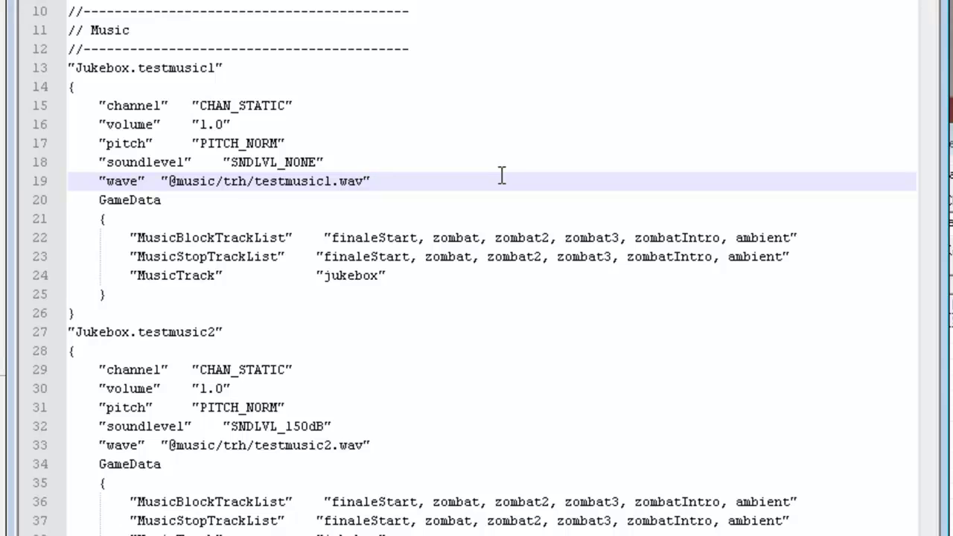
key(Left)
key(Left)
key(shift+Left)
key(shift+Left)
key(shift+Left)
key(shift+Left)
key(shift+Left)
key(shift+Left)
key(shift+Left)
key(shift+Left)
key(shift+Left)
key(shift+Left)
key(shift+Left)
key(shift+Left)
key(shift+Left)
key(shift+Left)
key(shift+Left)
key(shift+Left)
key(shift+Left)
key(shift+Left)
key(shift+Left)
key(shift+Left)
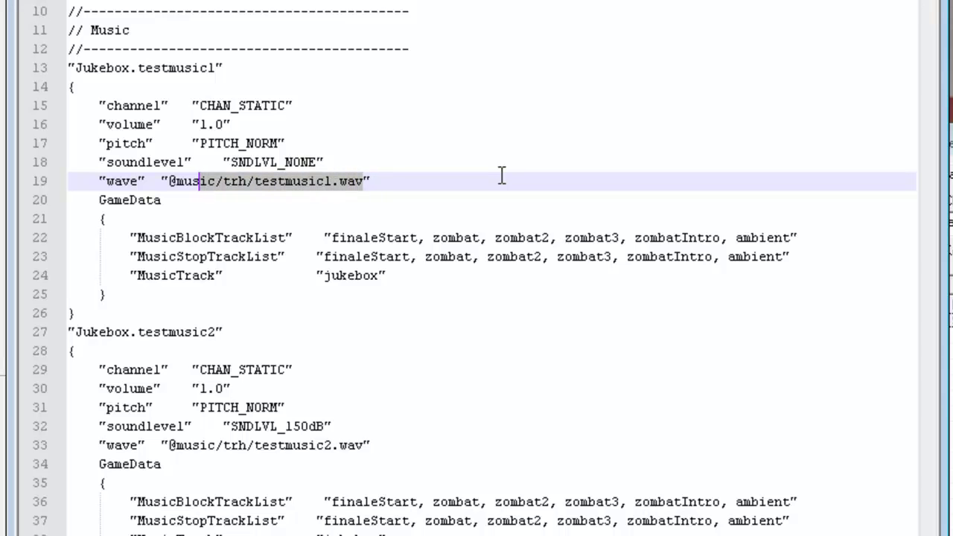
key(shift+Left)
key(shift+Left)
key(Left)
key(shift+Right)
key(shift+Right)
key(shift+Right)
key(shift+Right)
key(shift+Right)
key(shift+Right)
key(shift+Right)
key(shift+Right)
key(shift+Right)
key(shift+Right)
key(shift+Right)
key(shift+Right)
key(shift+Right)
key(shift+Right)
key(shift+Right)
key(shift+Right)
key(shift+Right)
key(shift+Right)
key(shift+Right)
key(shift+Right)
key(Left)
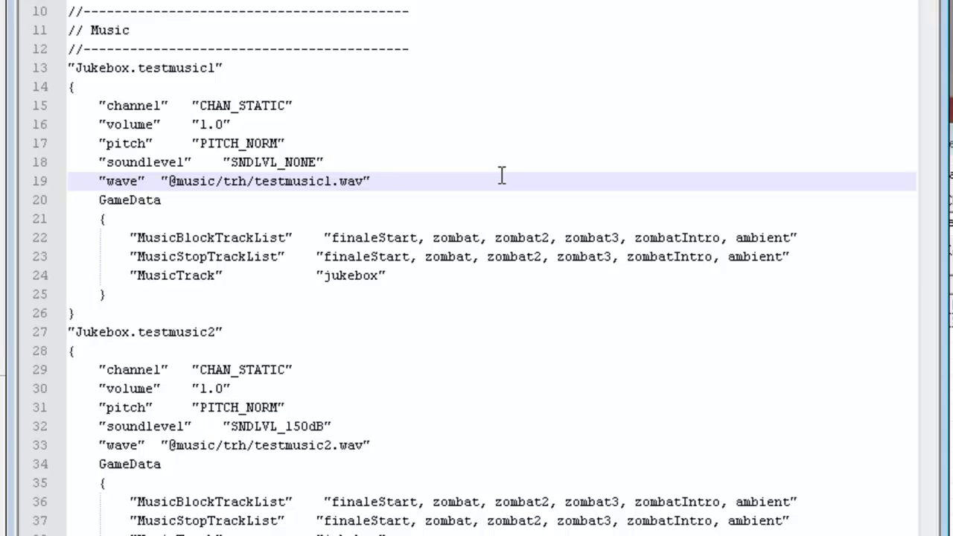
text(#)
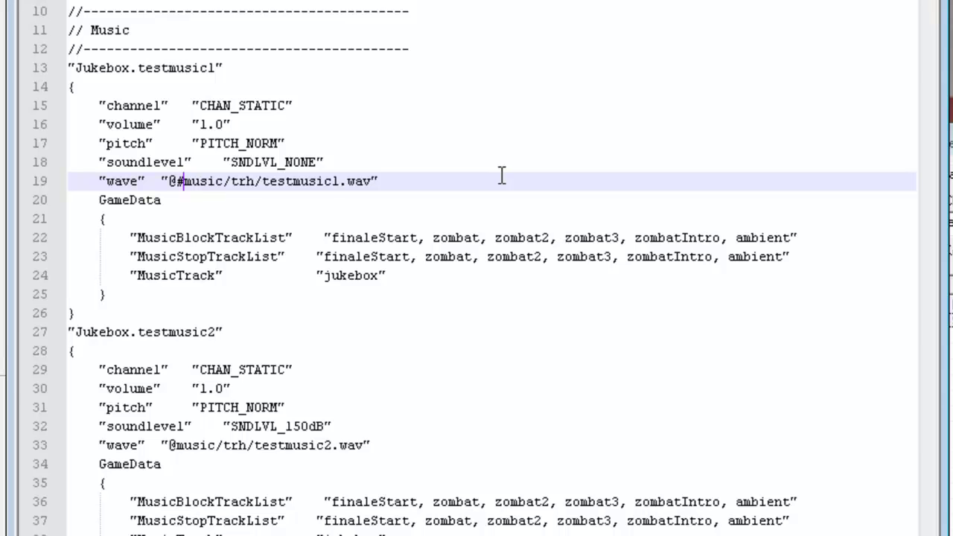
key(BackSpace)
key(End)
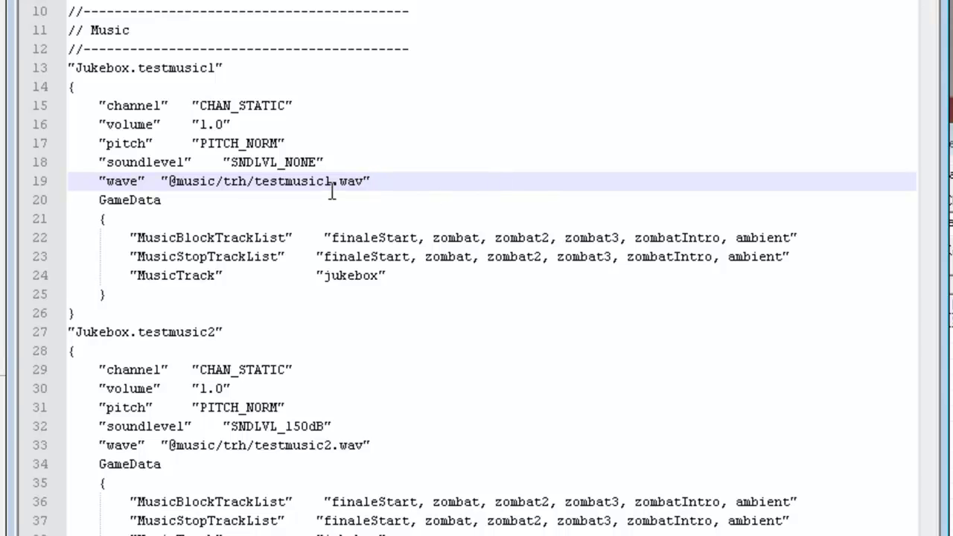
drag(332, 187, 252, 189)
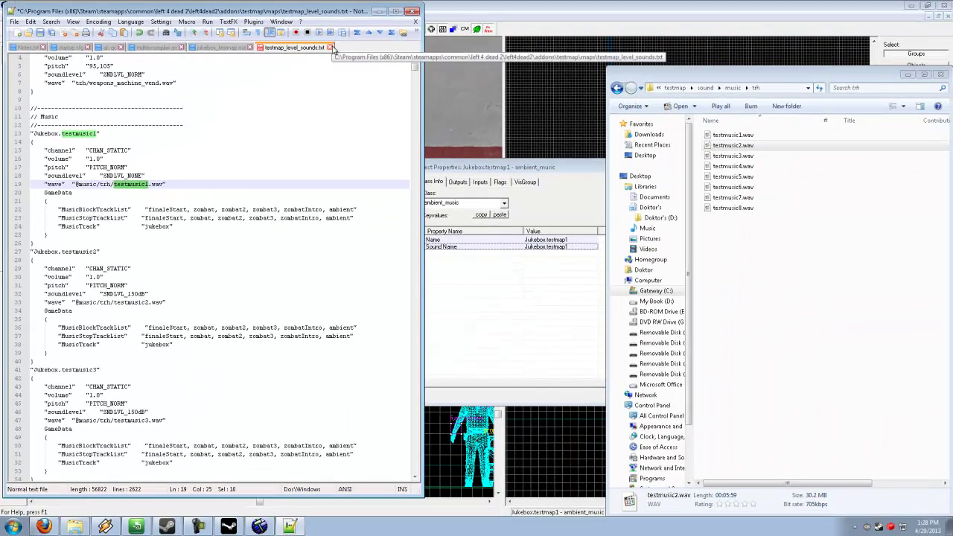
Go up to the testmap\sound folder and minimize the Notepad++ and Hammer windows.
click(331, 48)
click(572, 297)
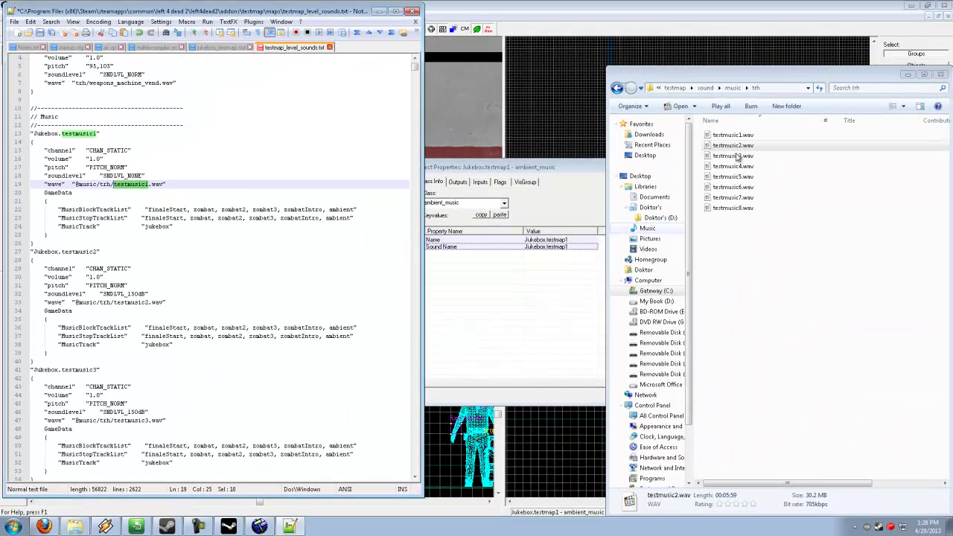
click(733, 88)
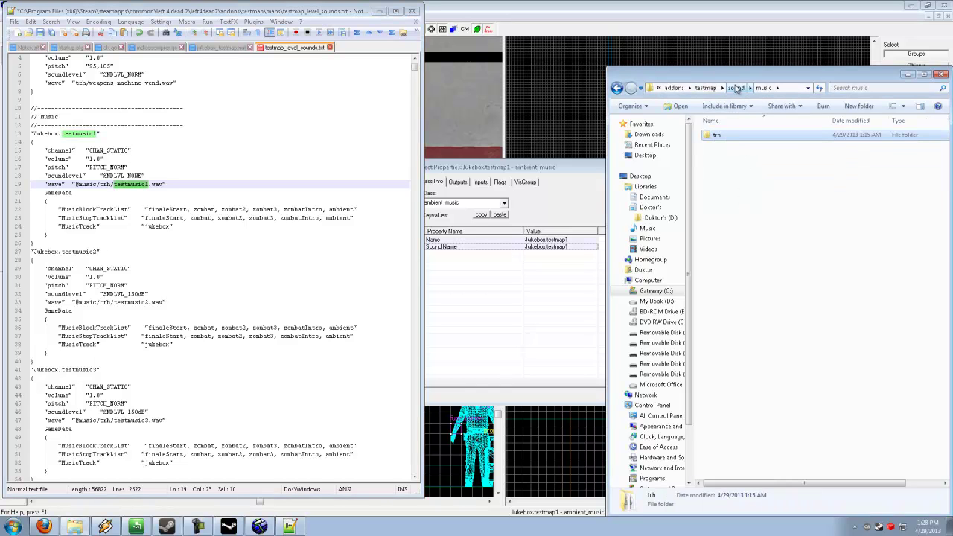
click(735, 88)
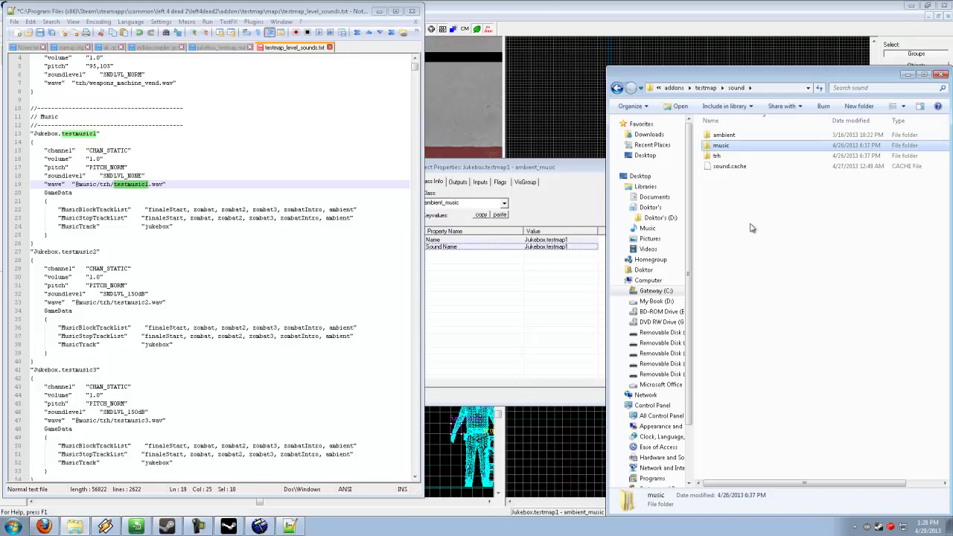
click(378, 11)
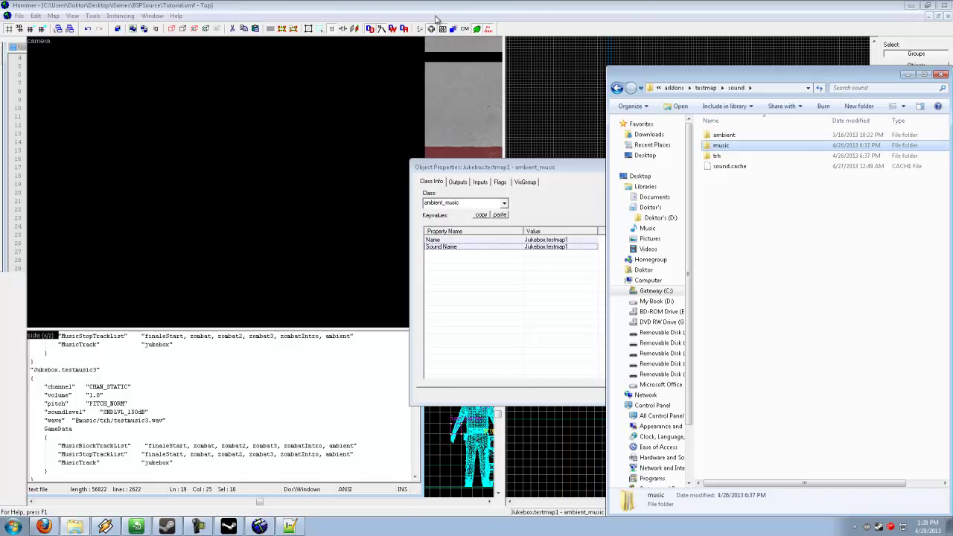
click(910, 6)
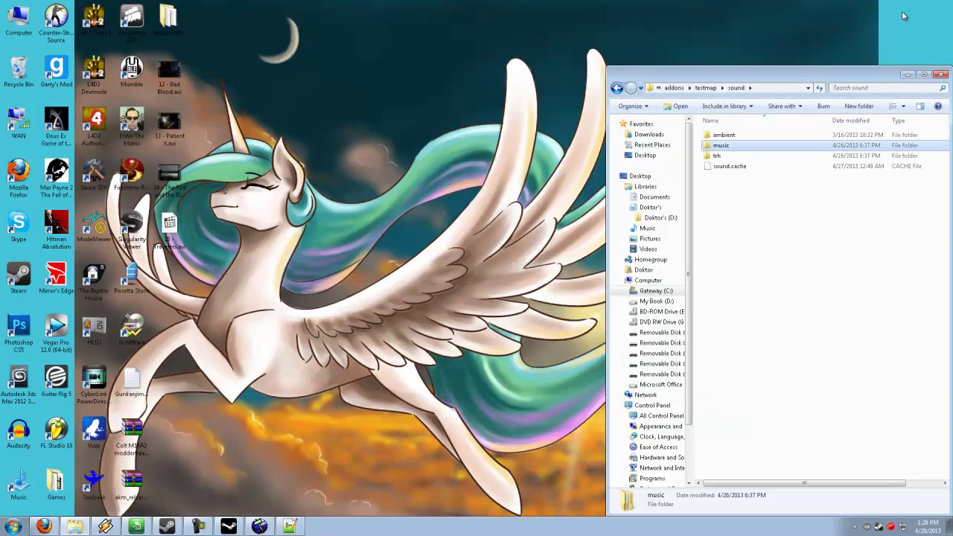
Launch GoldWave, open the Music library's Shared folder, and dismiss GoldWave's help window.
double_click(131, 331)
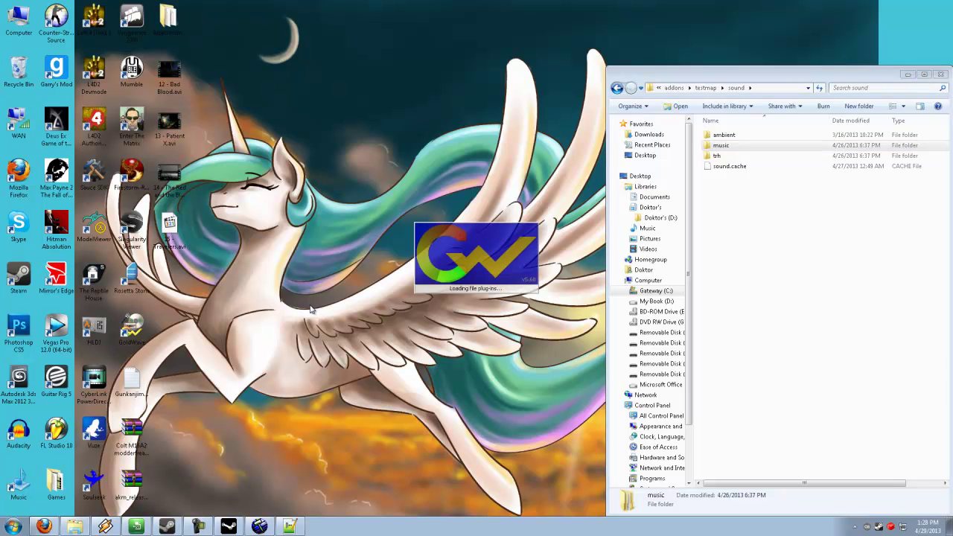
double_click(18, 484)
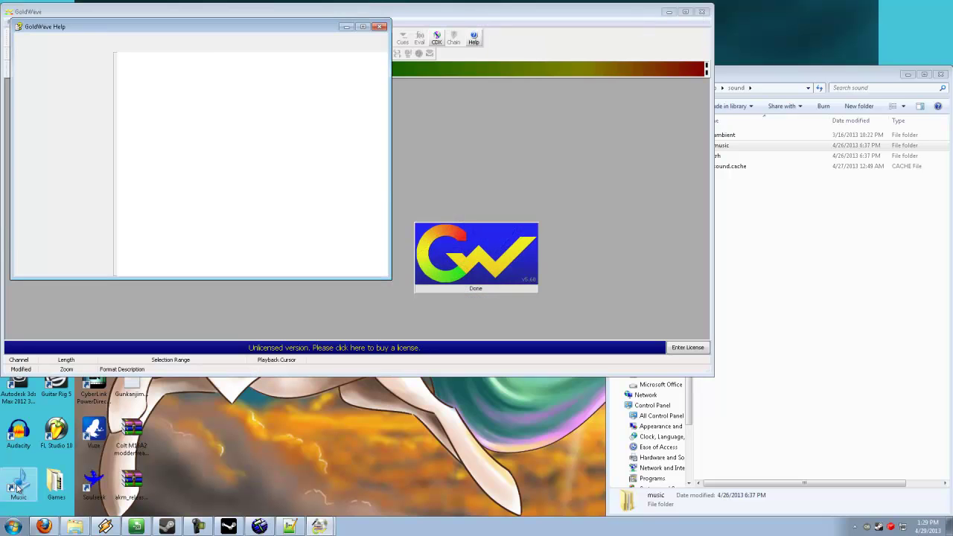
double_click(548, 169)
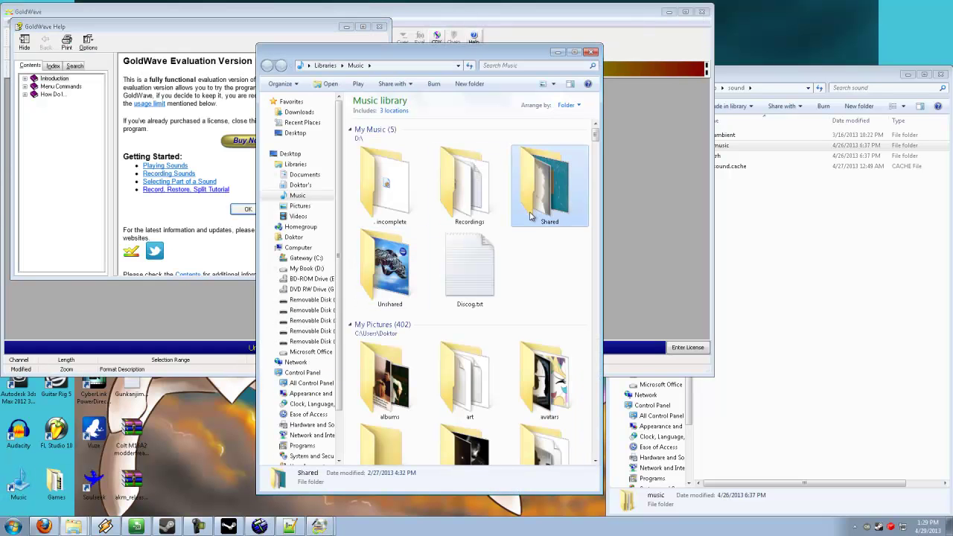
scroll(510, 330, down, 2)
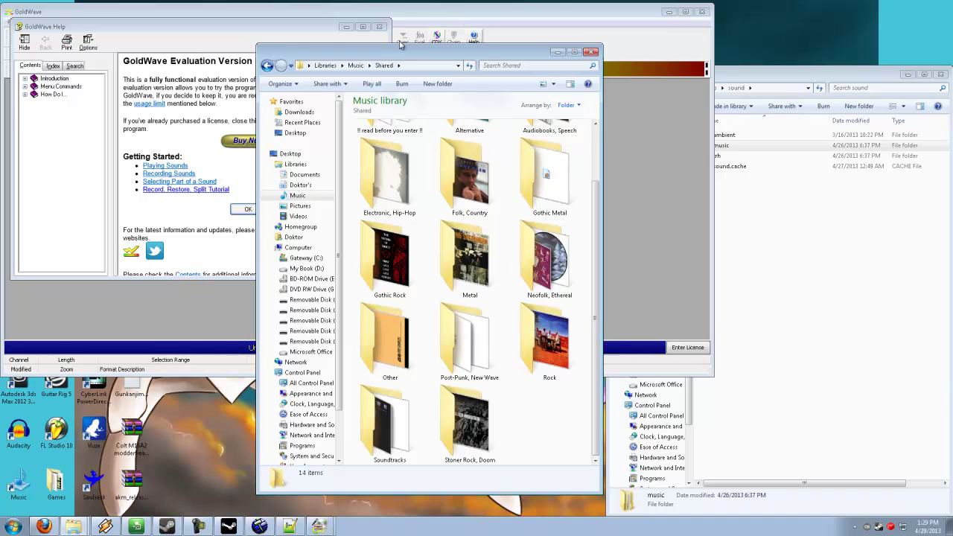
click(379, 26)
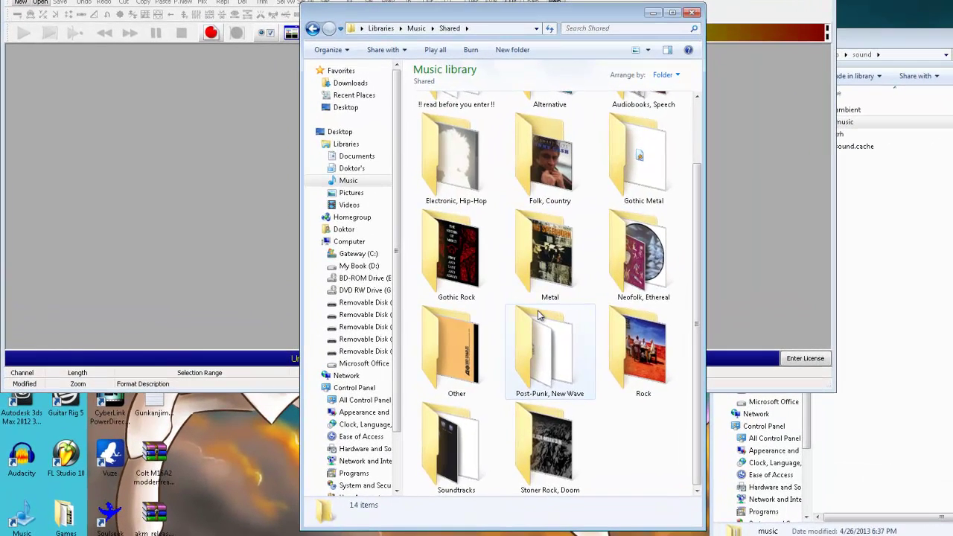
Load The Council of Days - Nightstalker_Daywalker.mp3 from Music > Recordings into GoldWave.
scroll(483, 274, up, 2)
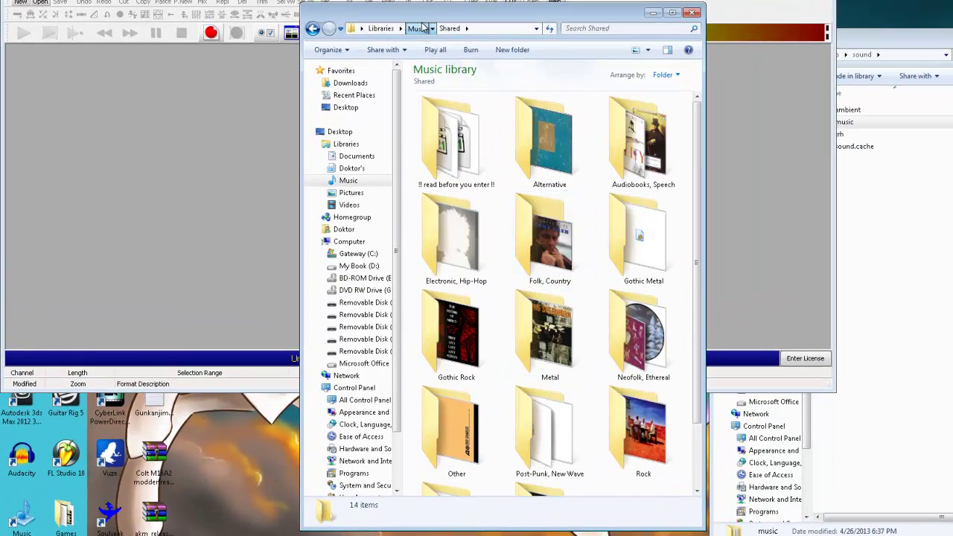
click(419, 29)
double_click(560, 164)
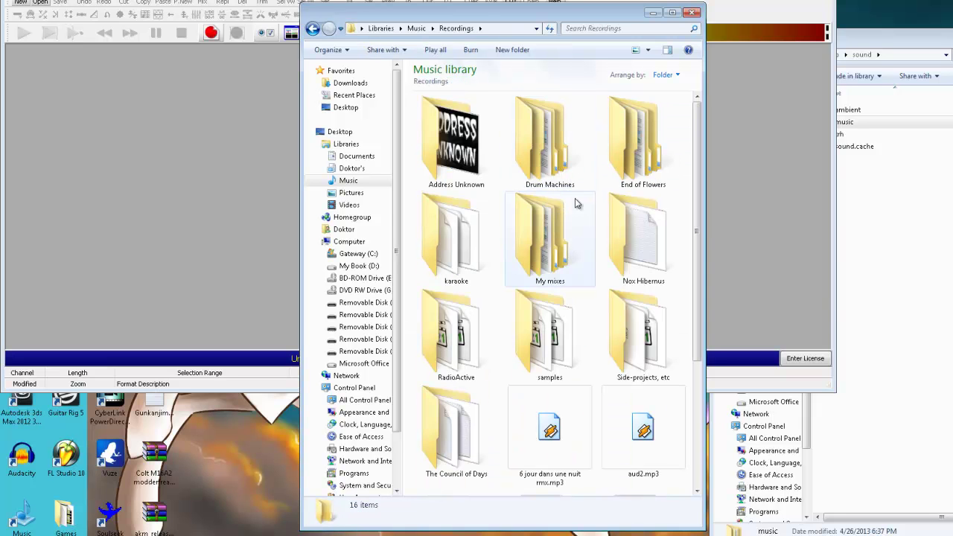
scroll(591, 233, down, 2)
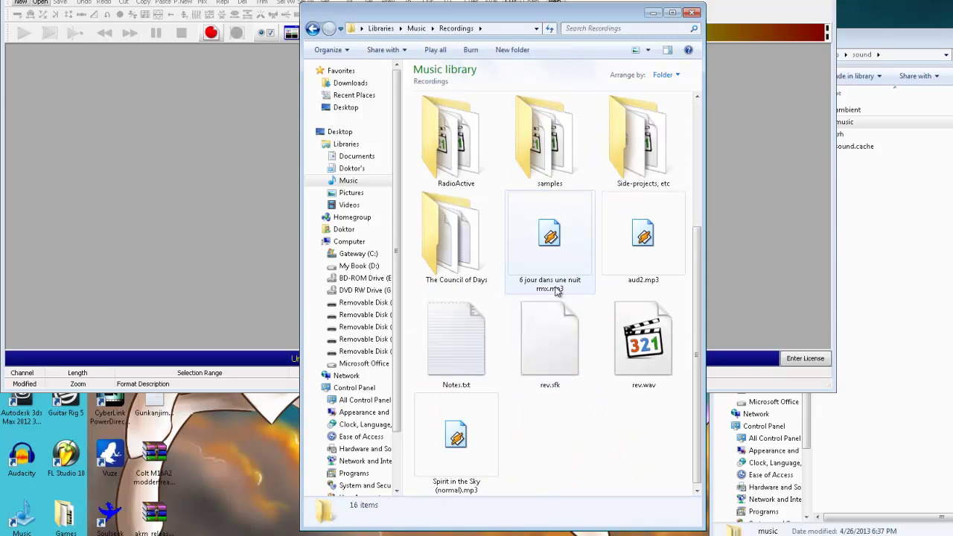
click(442, 272)
double_click(442, 273)
scroll(577, 309, down, 5)
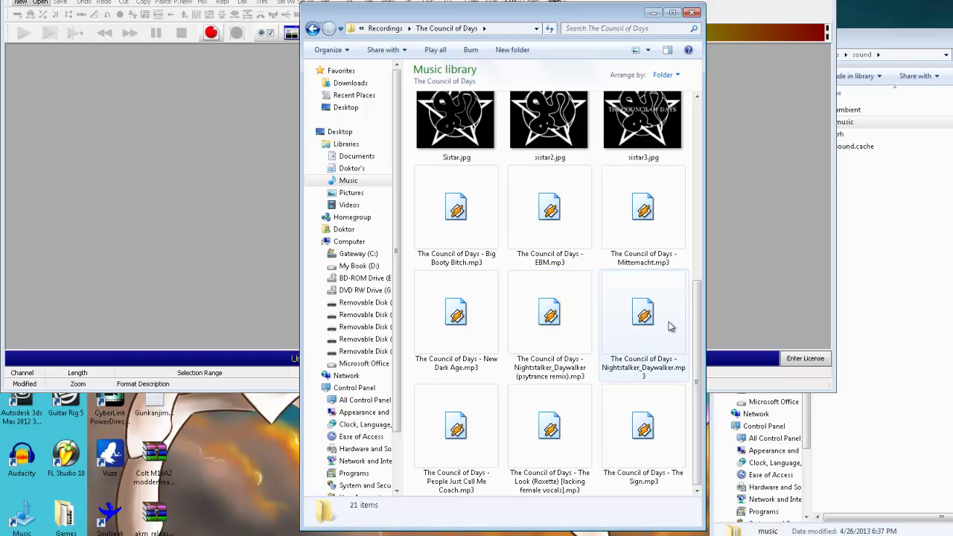
drag(671, 329, 255, 174)
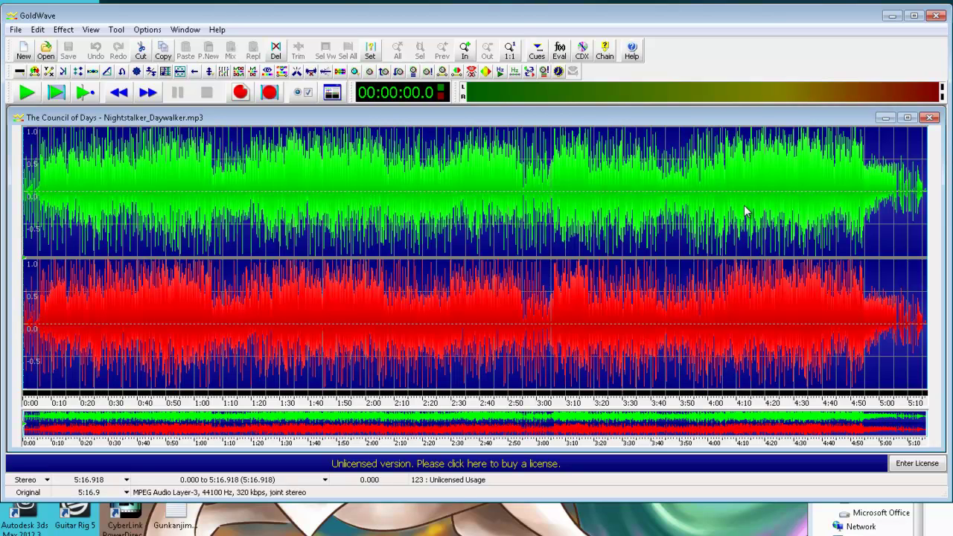
Restrict editing to the Right channel and start a new 1 (mono), 44100 Hz sound.
click(34, 31)
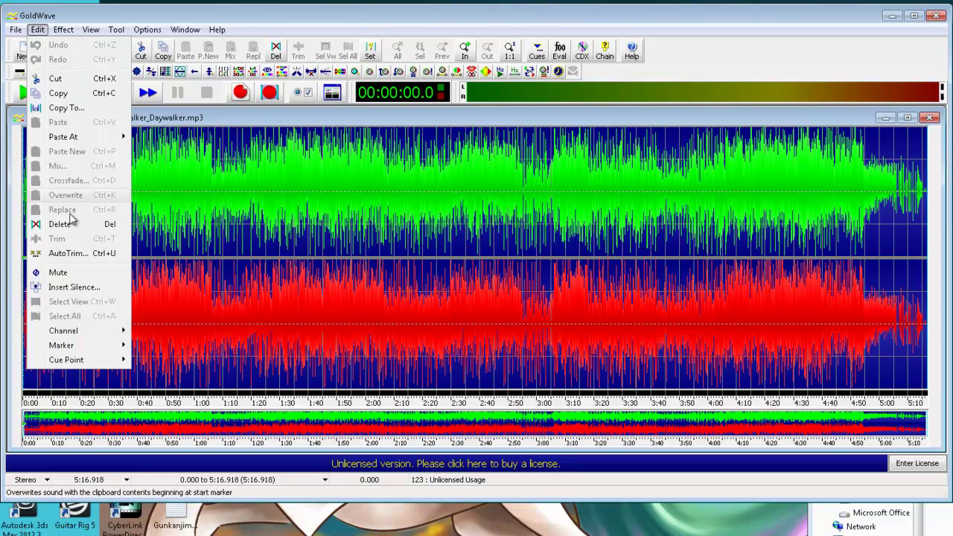
mouse_move(105, 331)
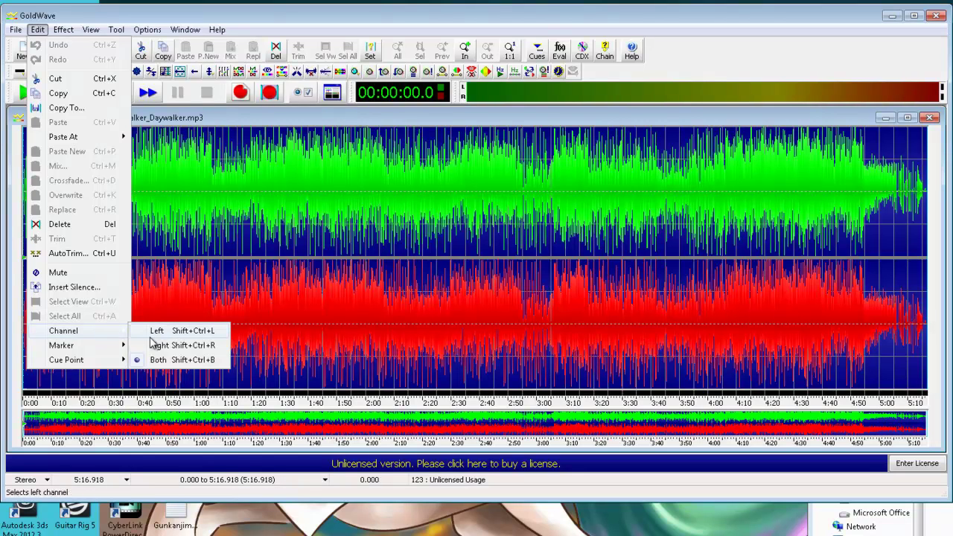
click(171, 346)
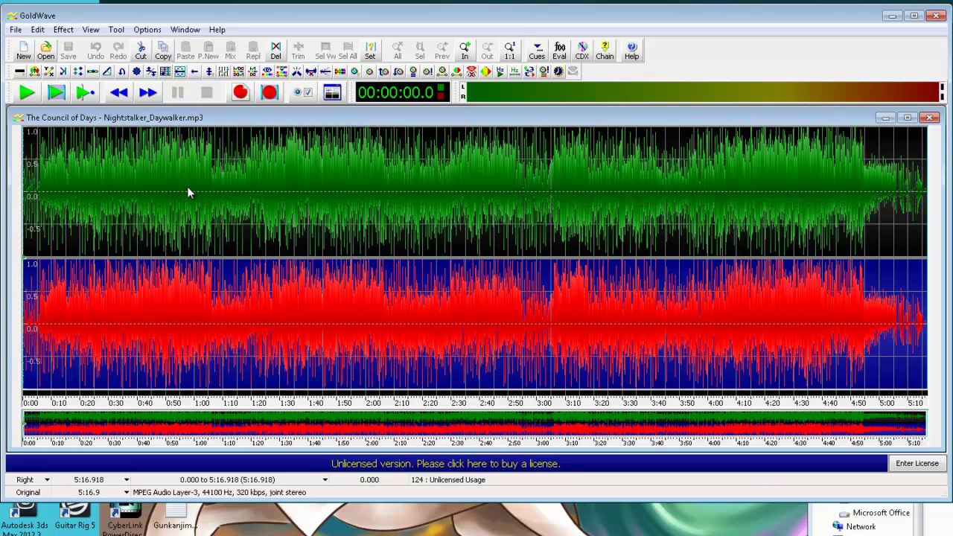
key(ctrl+n)
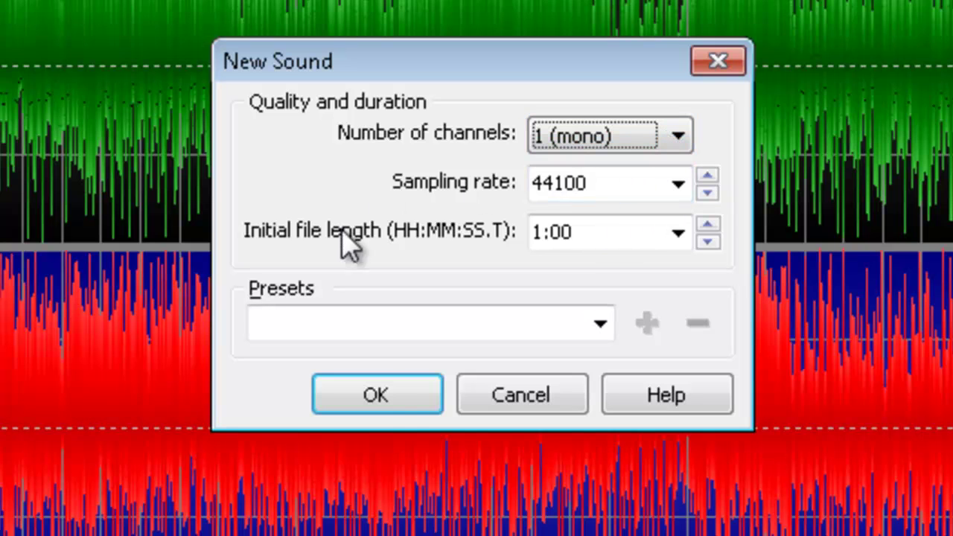
Create mono Untitled1, paste the song's right-channel audio into it, and close the stereo original.
click(383, 396)
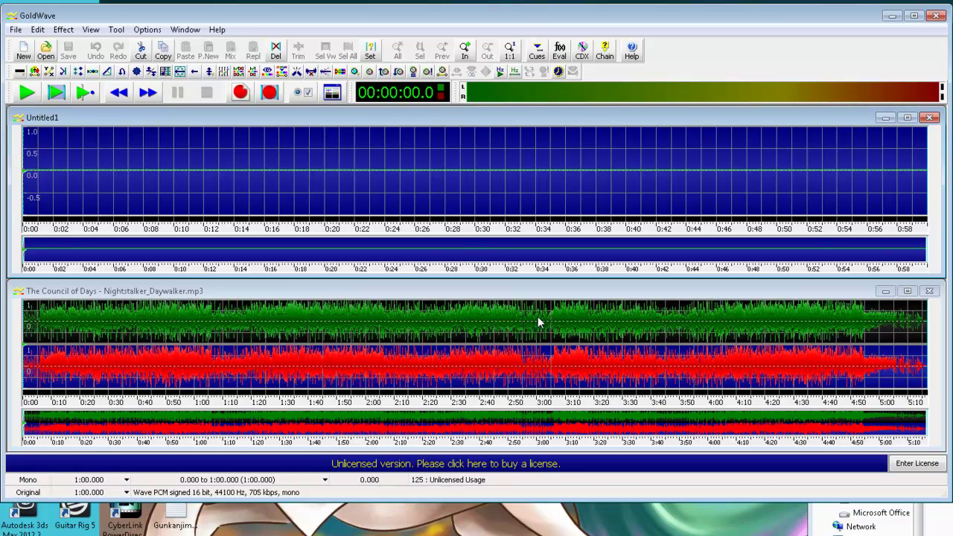
click(658, 297)
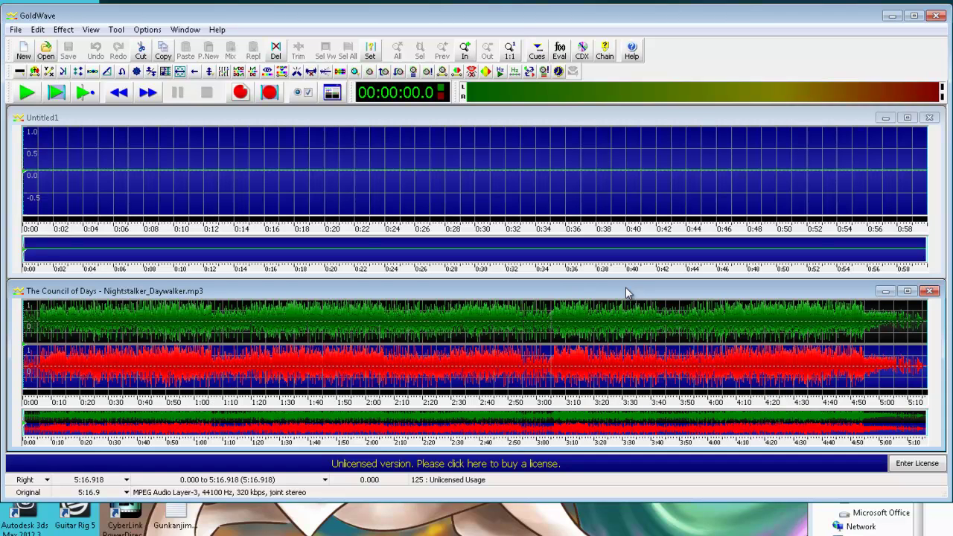
key(ctrl+c)
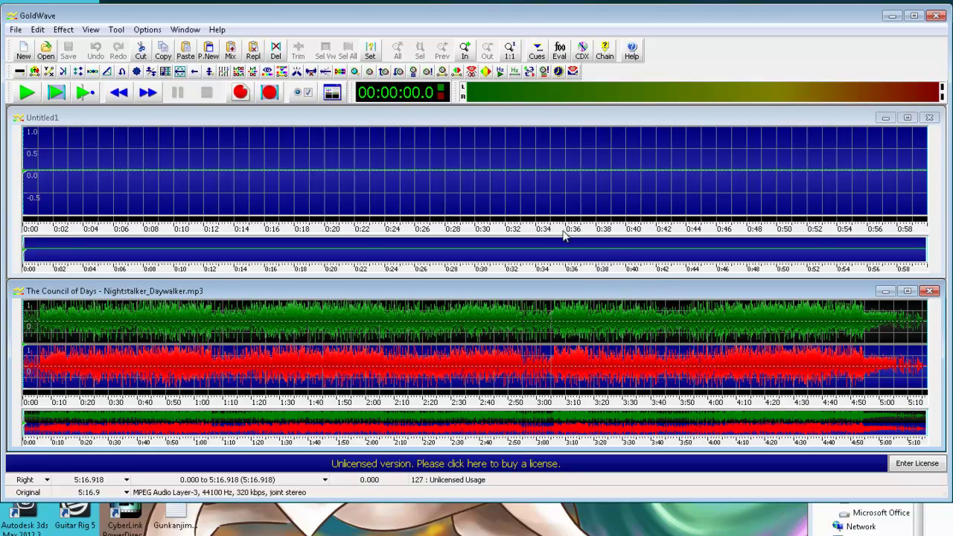
click(425, 120)
key(ctrl+v)
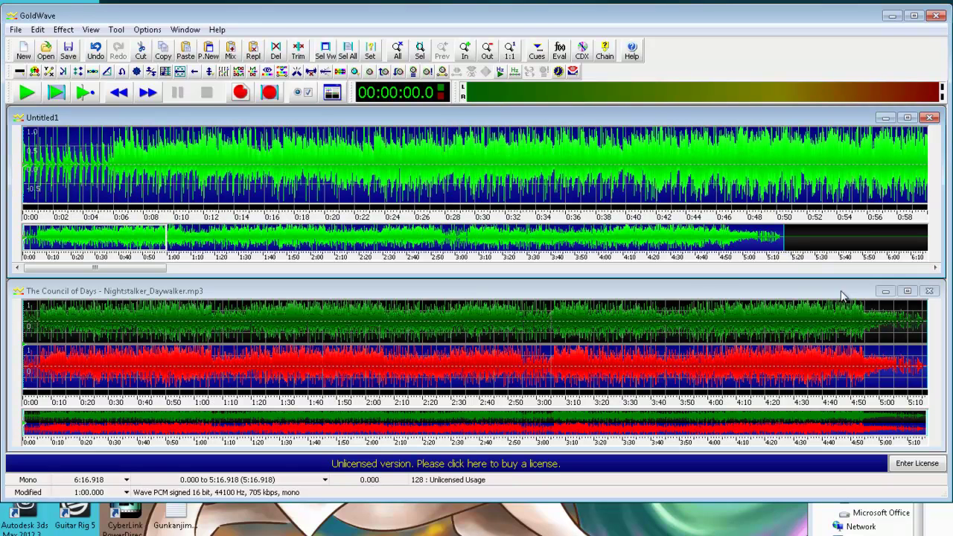
click(929, 291)
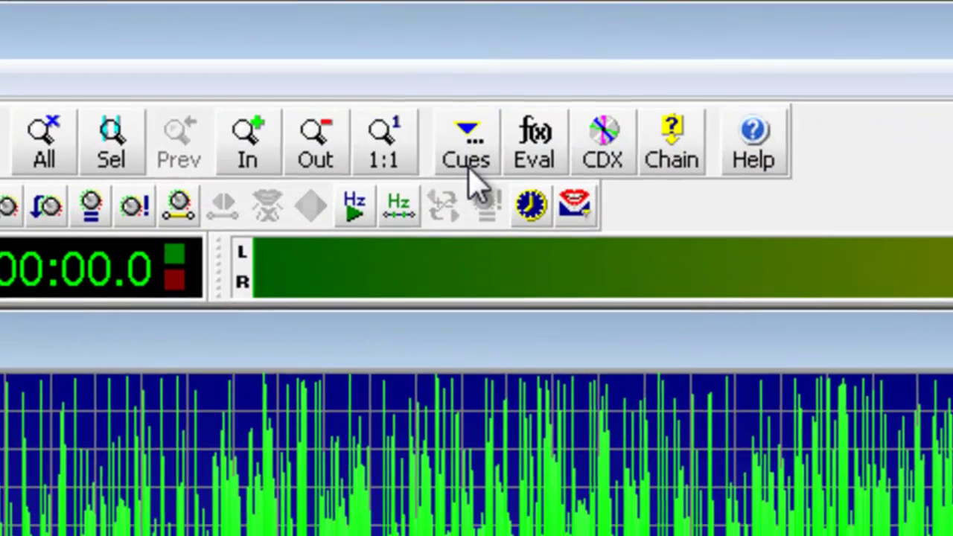
Add a cue point named 'start' at the very beginning, 00:00:00.00000.
click(465, 168)
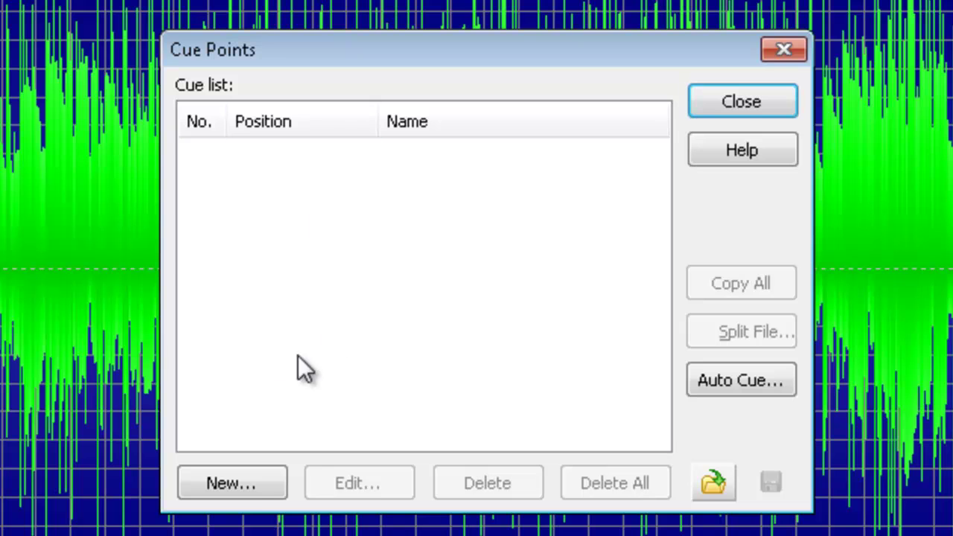
click(244, 483)
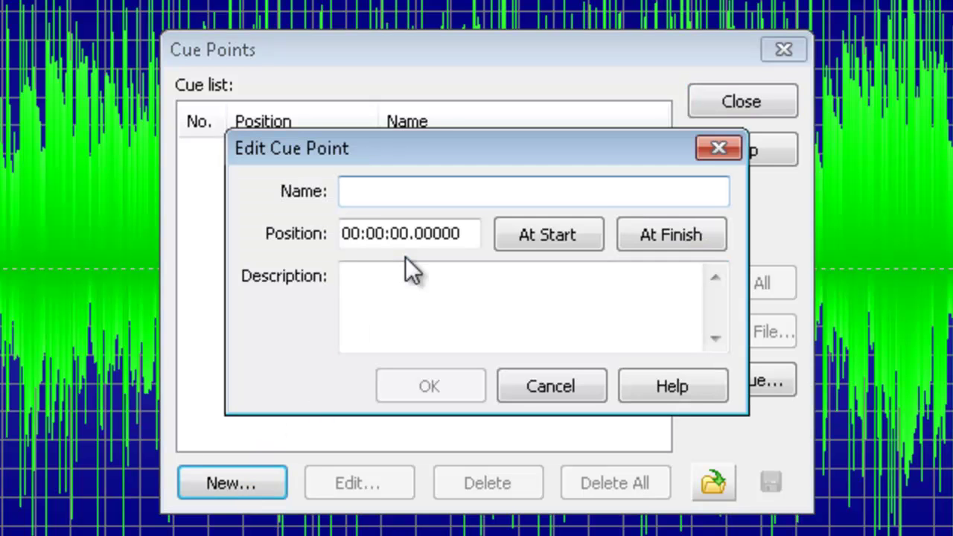
text(start)
key(Tab)
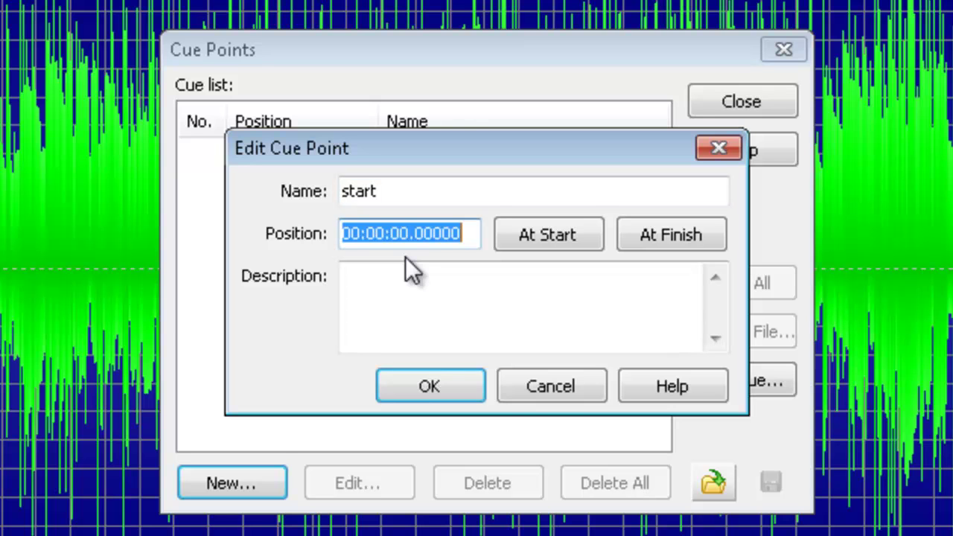
click(592, 245)
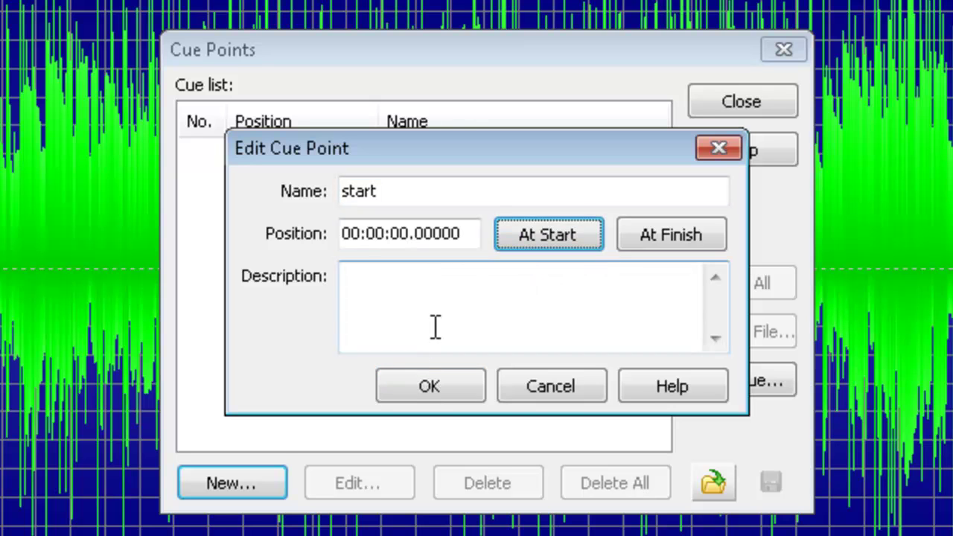
click(417, 393)
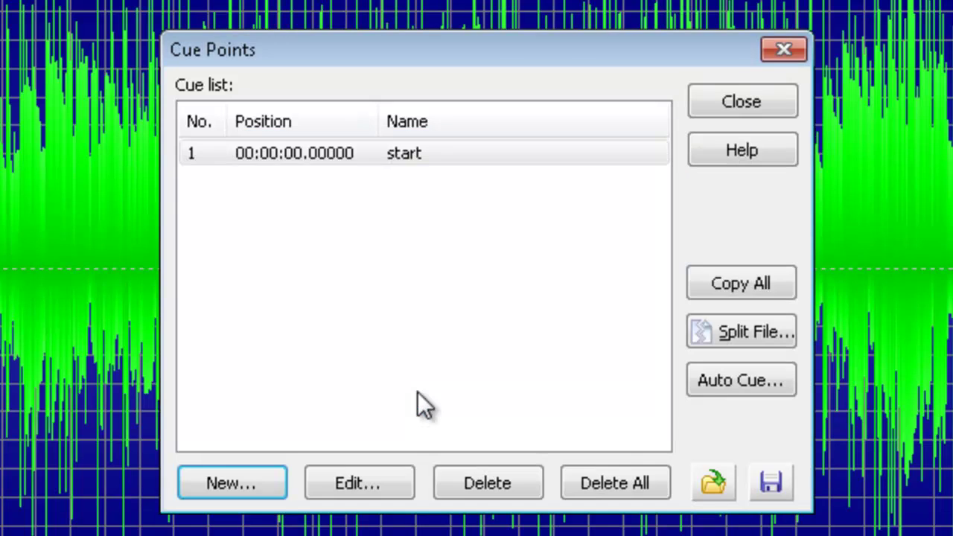
Add a cue point named 'end' at the track's end, 00:05:16.91755.
click(247, 495)
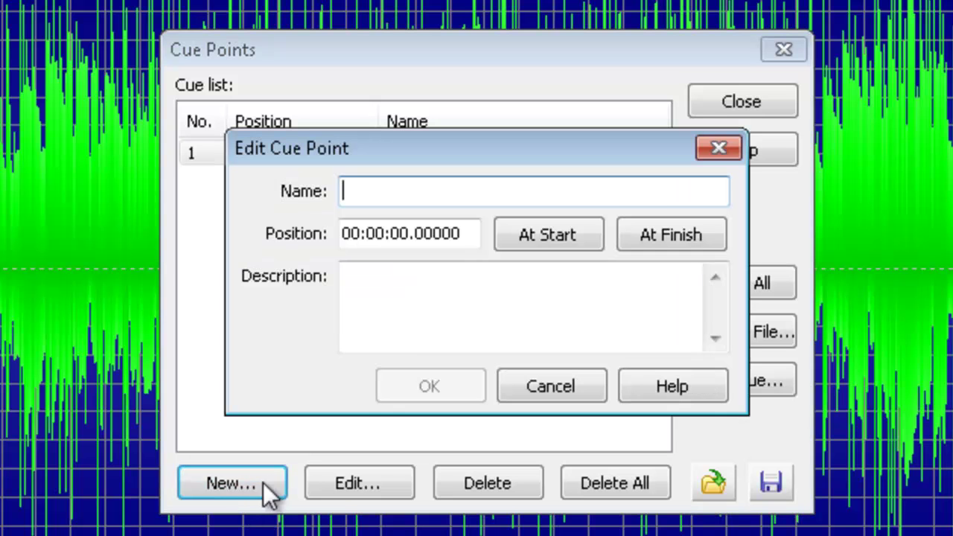
text(end)
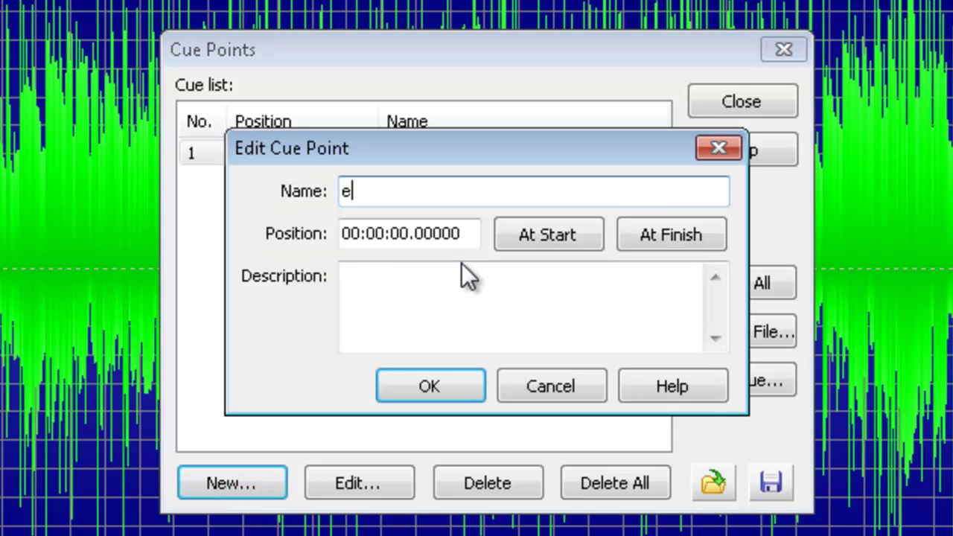
key(Tab)
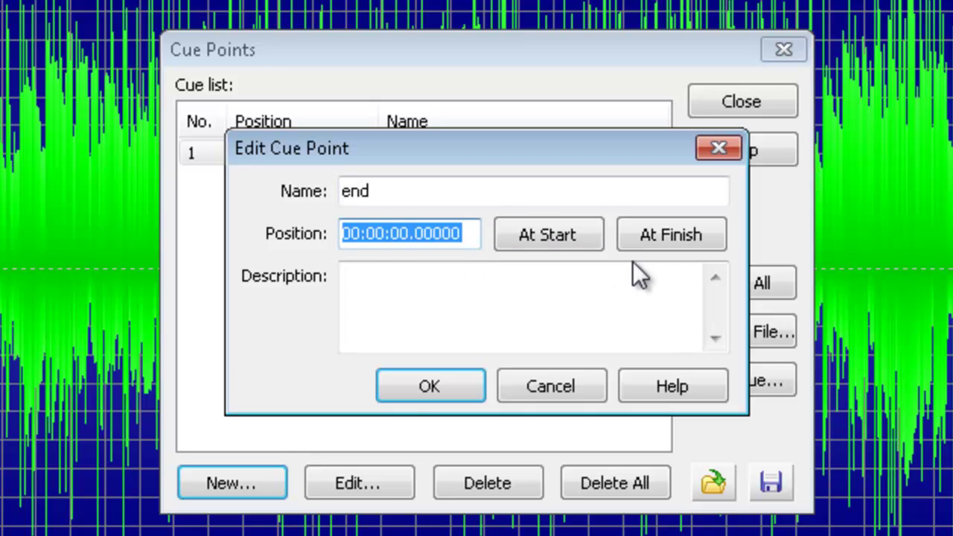
click(661, 244)
click(402, 384)
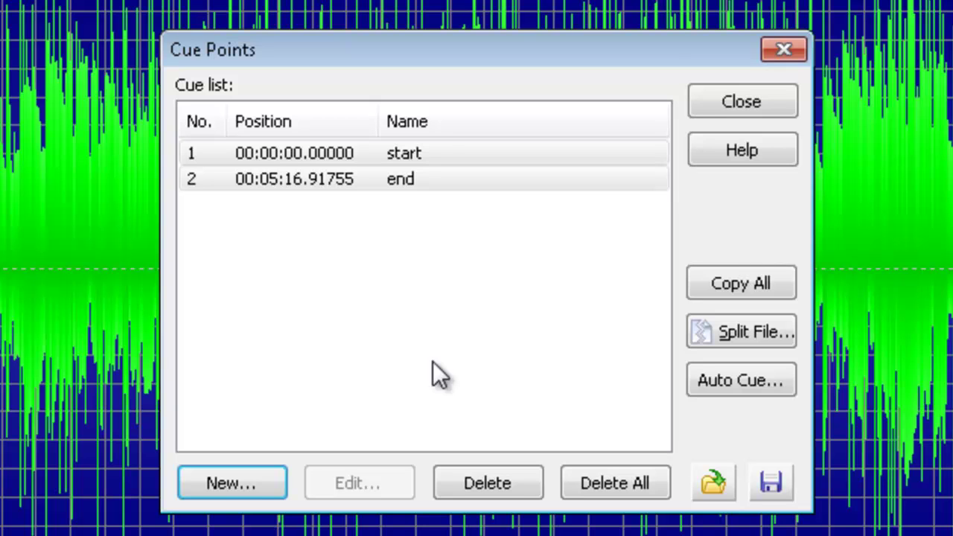
Save the sound to the desktop as testmusic1.wav in Wave PCM signed 16-bit mono.
click(745, 113)
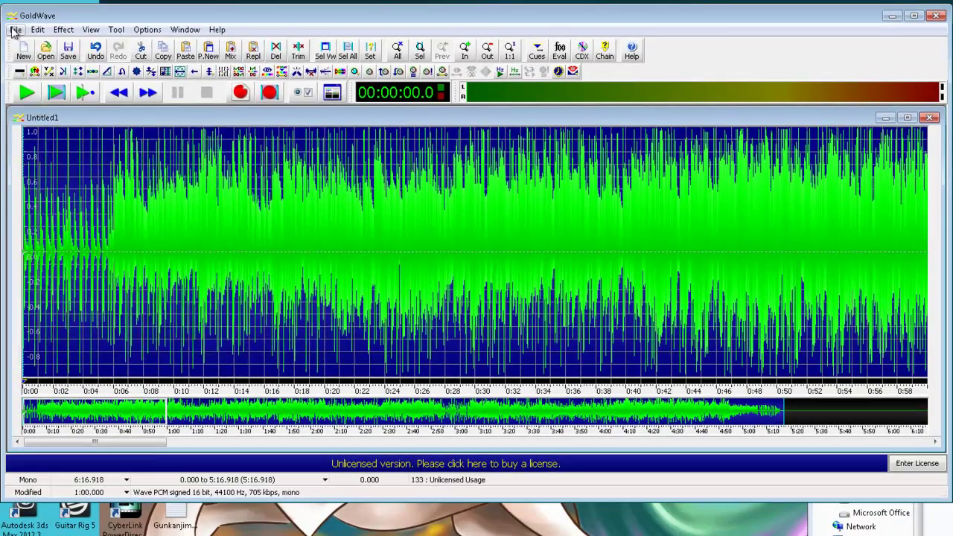
click(15, 30)
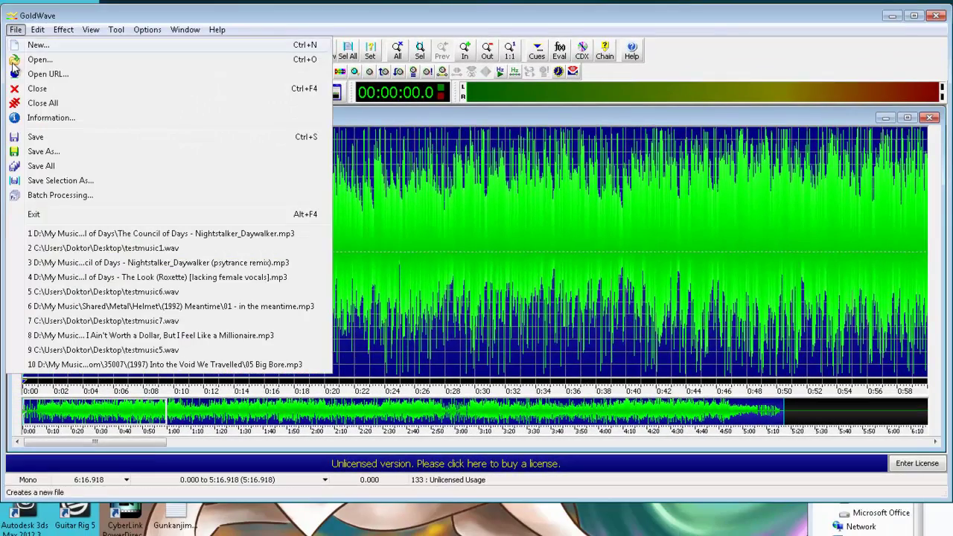
click(33, 152)
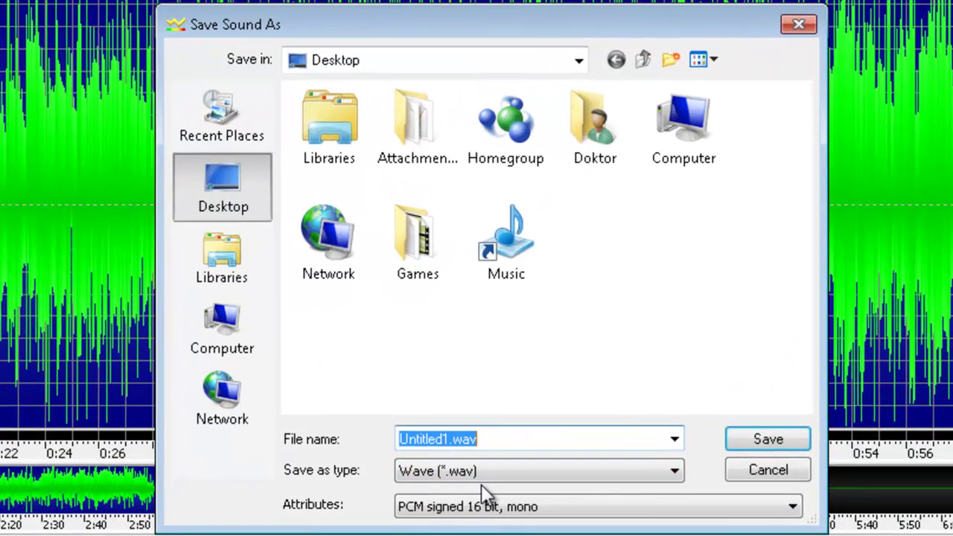
click(517, 441)
key(Left)
key(Left)
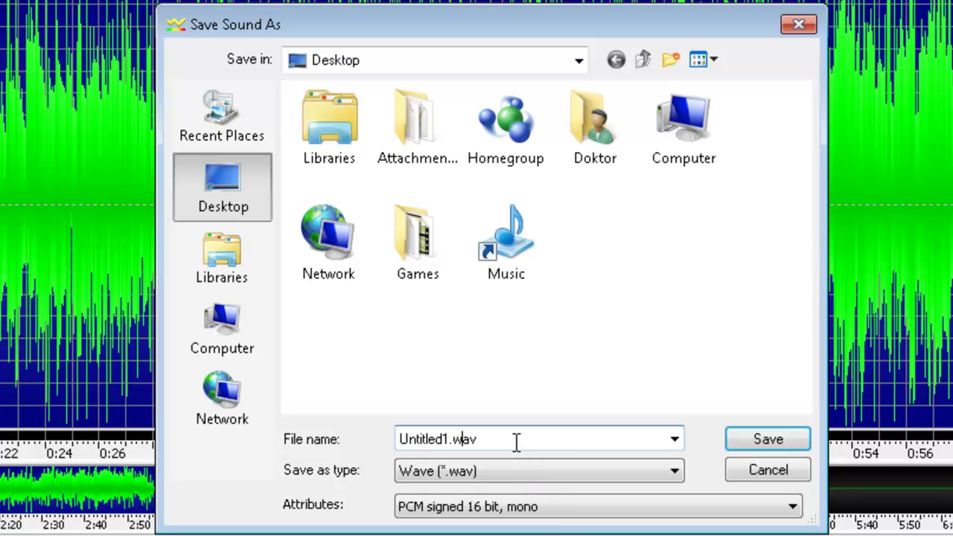
key(Left)
key(Left)
key(shift+Home)
key(BackSpace)
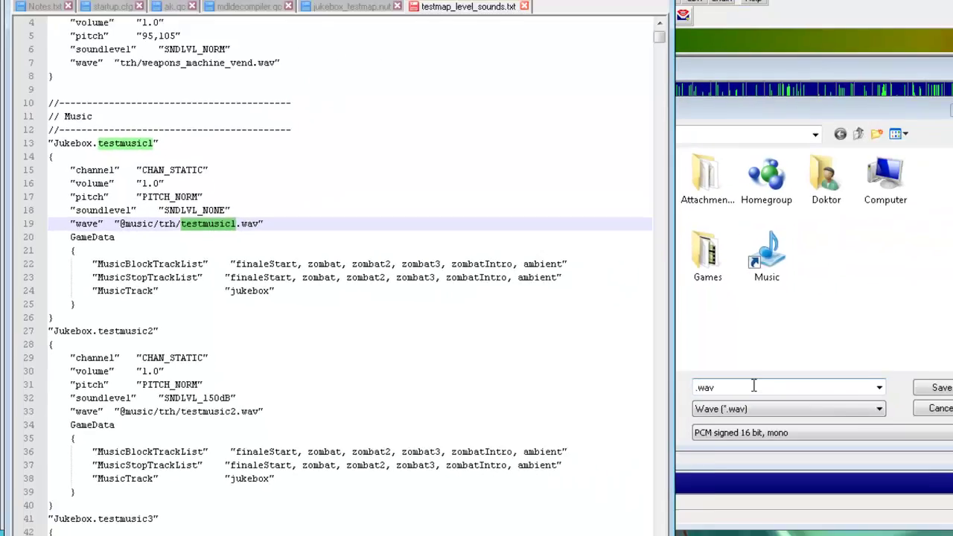
click(945, 396)
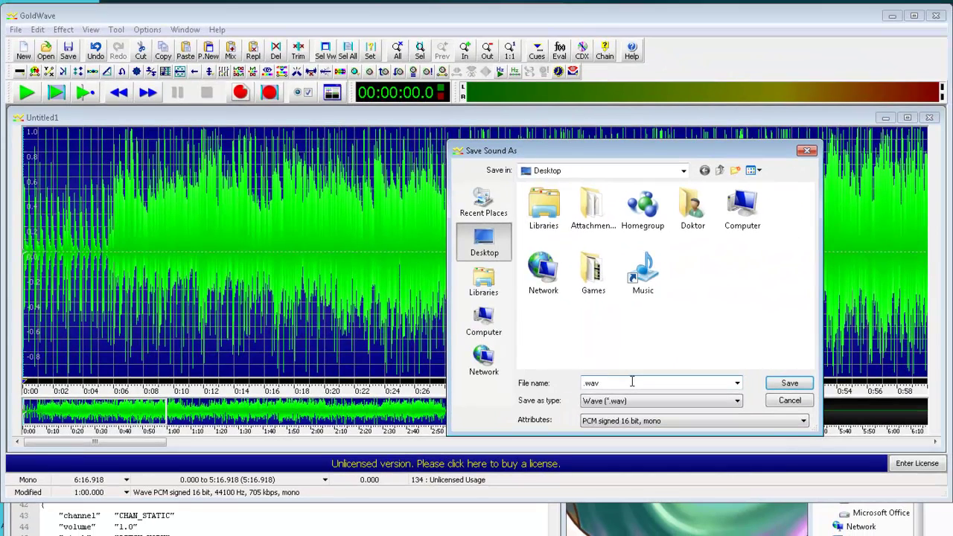
text(testmusic1)
key(Return)
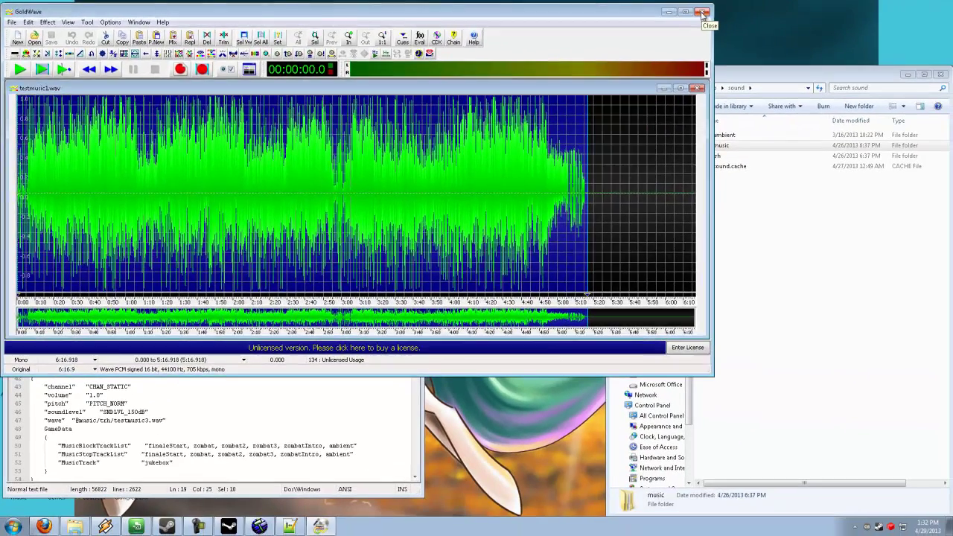
Close GoldWave and Notepad++, then move the desktop testmusic1.wav into testmap\sound\music\trh.
click(936, 16)
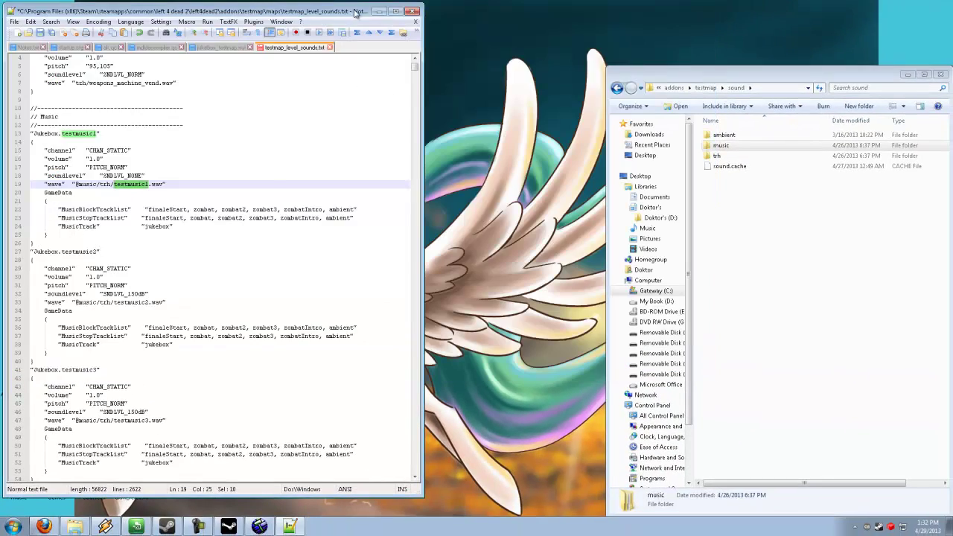
click(379, 11)
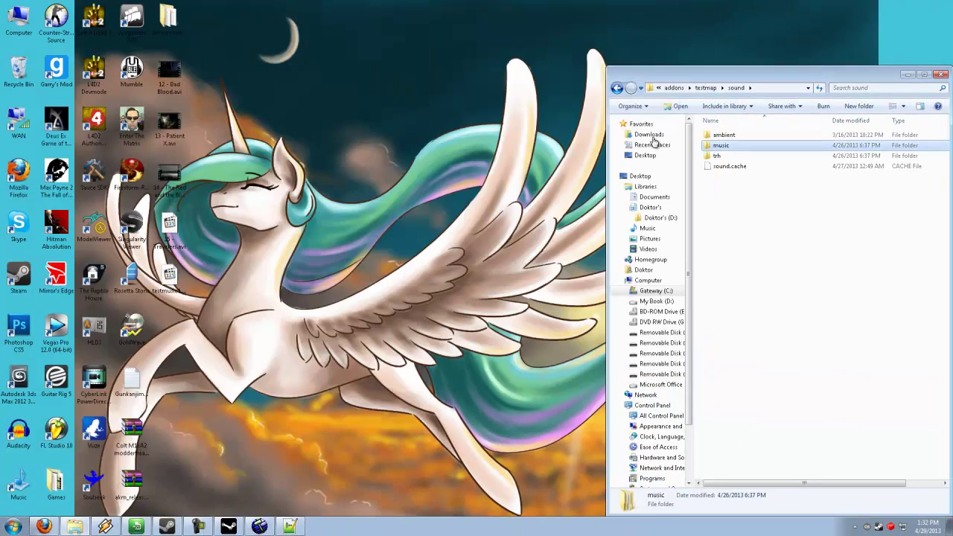
double_click(737, 147)
double_click(718, 134)
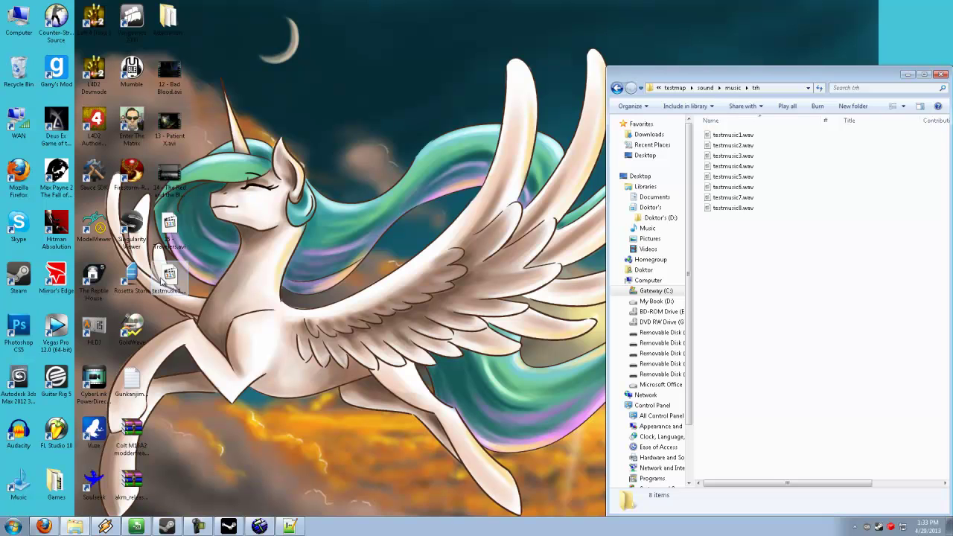
mouse_move(170, 275)
mouse_down()
mouse_move(780, 381)
mouse_move(769, 341)
mouse_move(791, 278)
mouse_move(785, 343)
mouse_move(306, 277)
mouse_move(174, 289)
mouse_up()
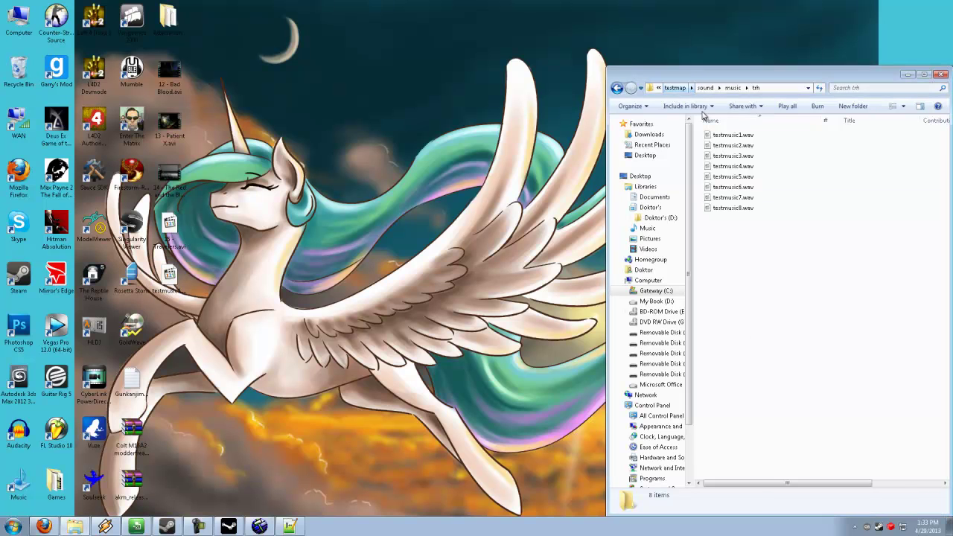
Return to the addons folder and launch Left 4 Dead 2.
click(674, 87)
click(712, 87)
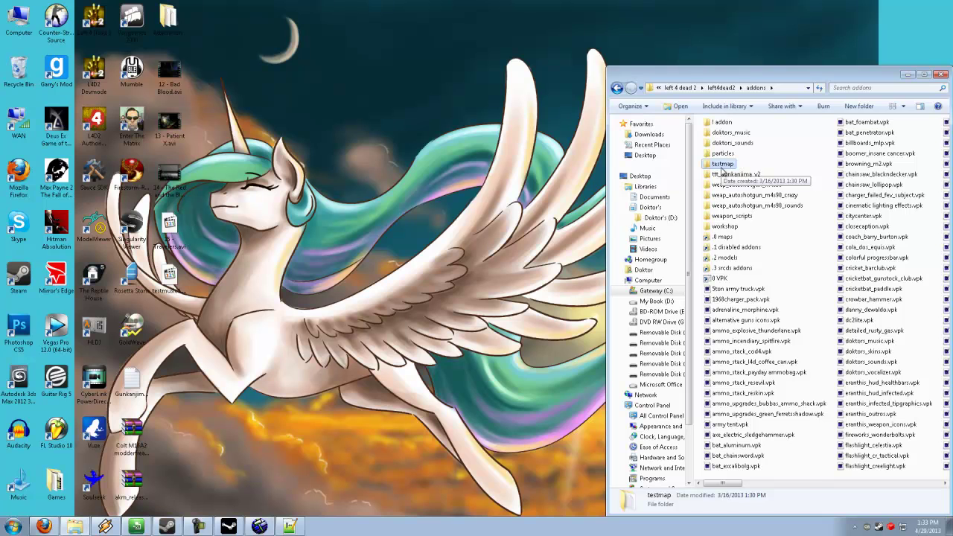
double_click(94, 20)
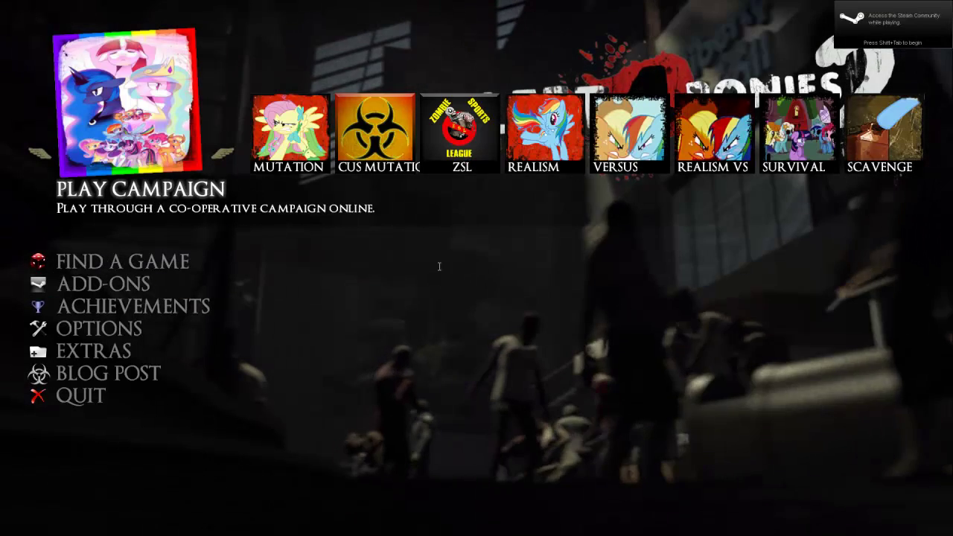
Run snd_buildsoundcachefordirectory addons/testmap in the console to rebuild testmap's sound cache.
key(grave)
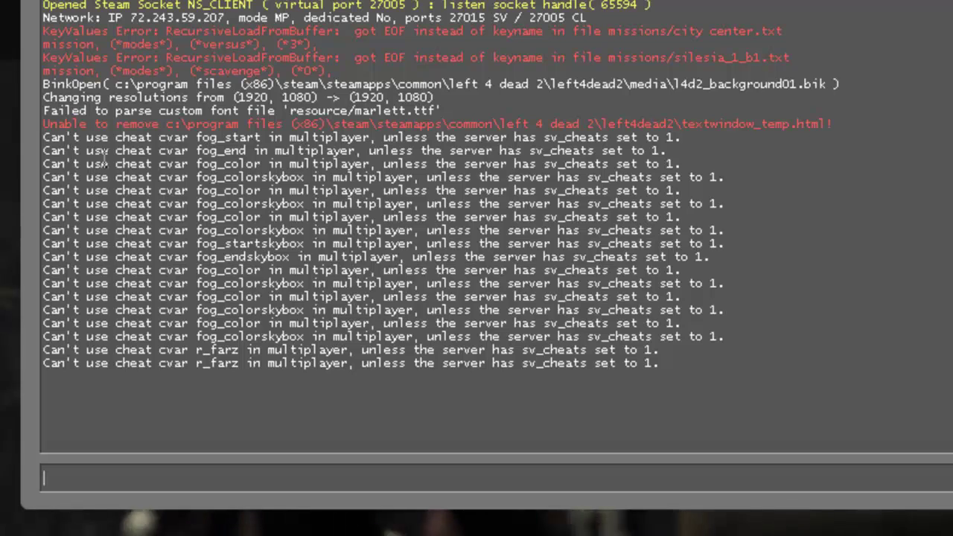
text(sn)
key(BackSpace)
key(BackSpace)
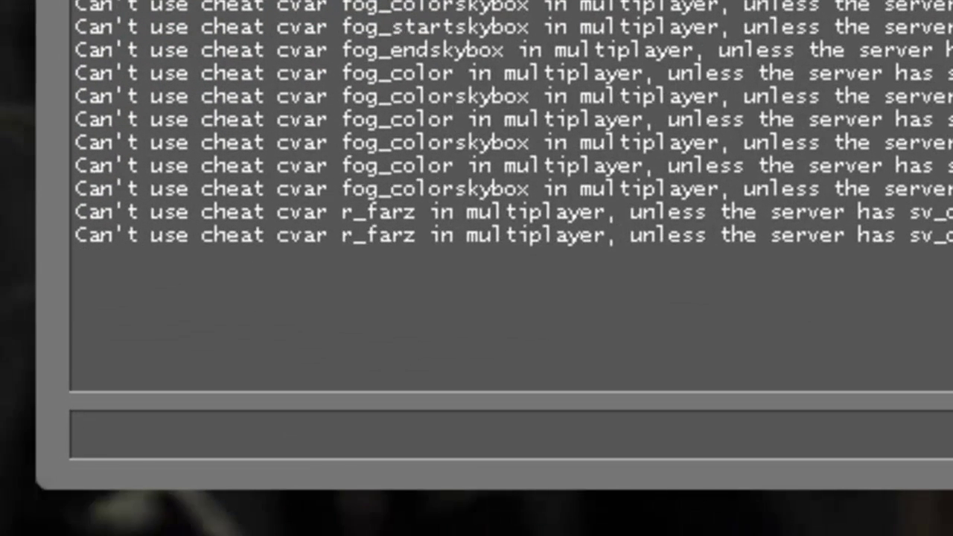
text(snd_bu)
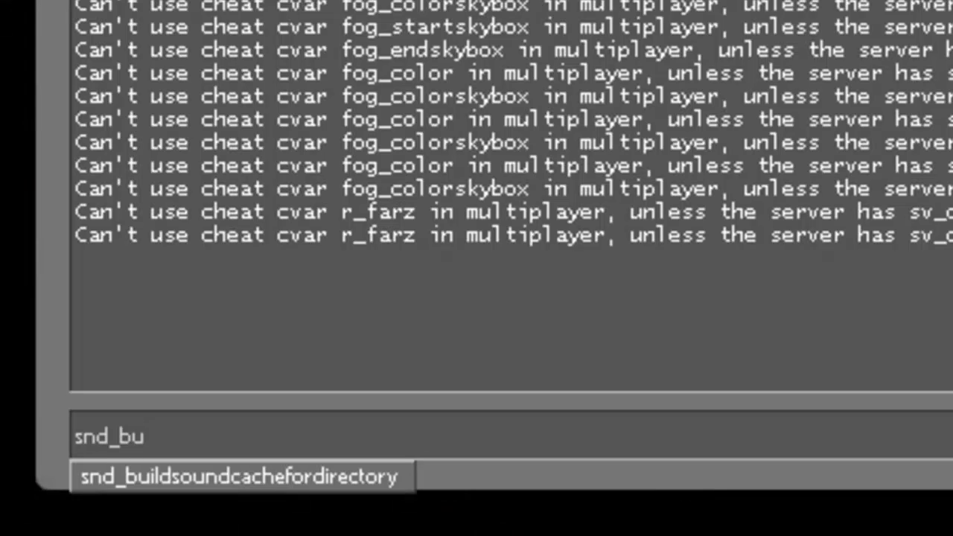
key(Tab)
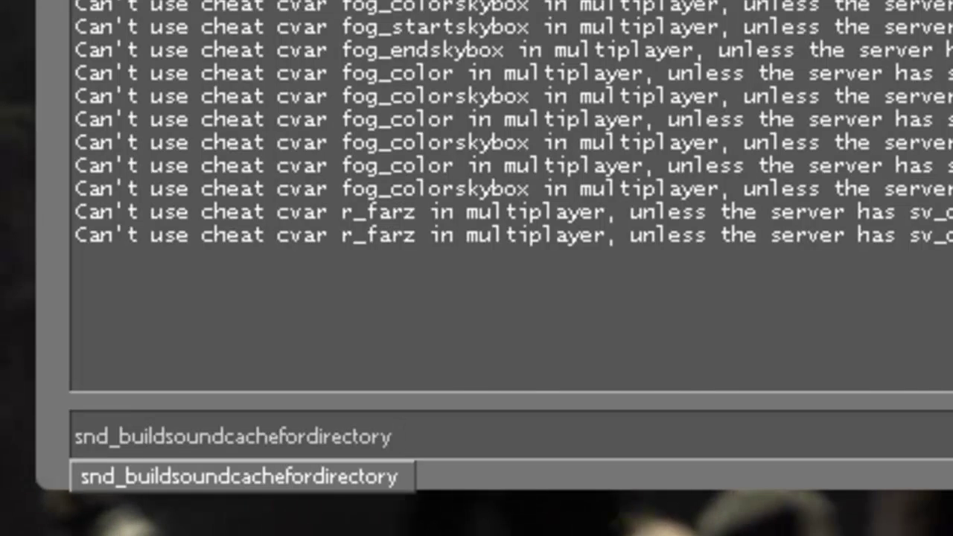
text(addons)
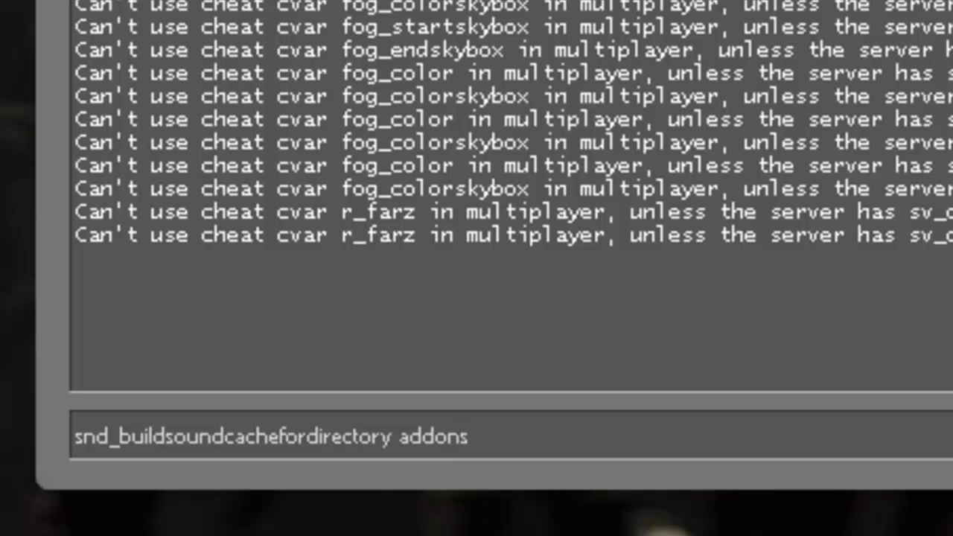
text(/)
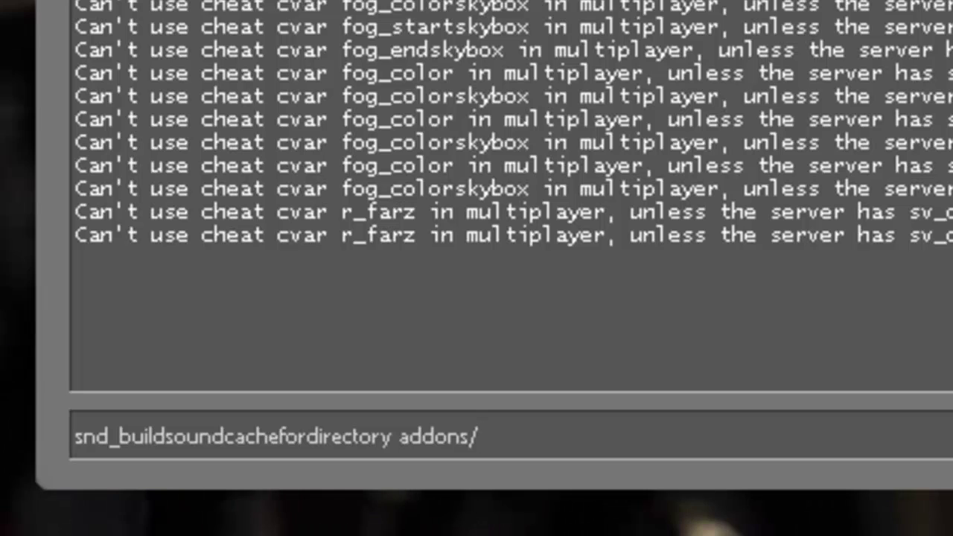
text(testmap)
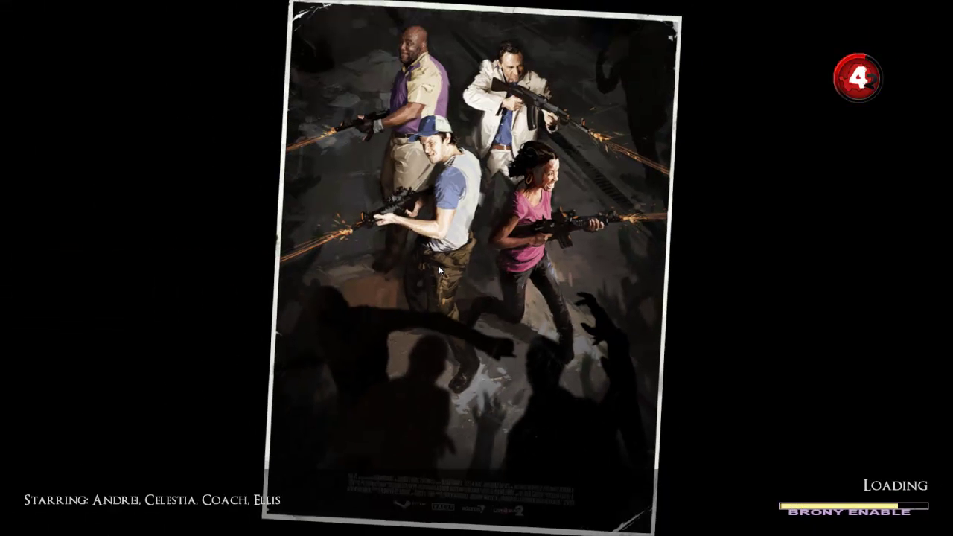
Quit Left 4 Dead 2 with the exit console command.
key(grave)
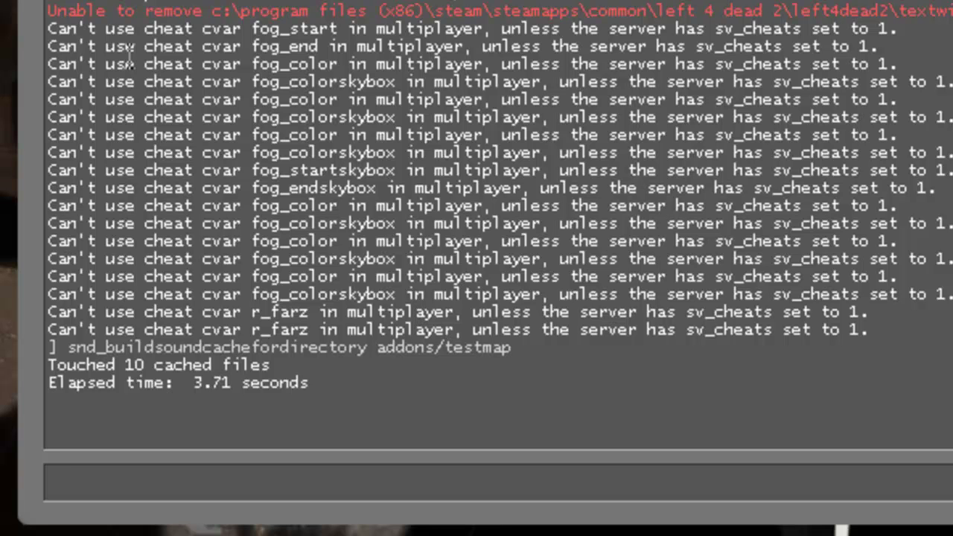
text(e)
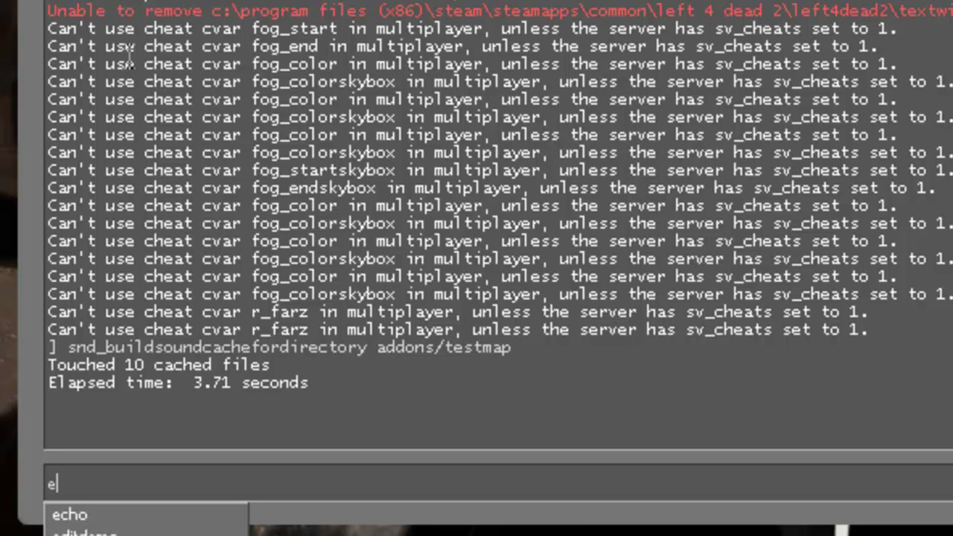
text(xit)
key(Return)
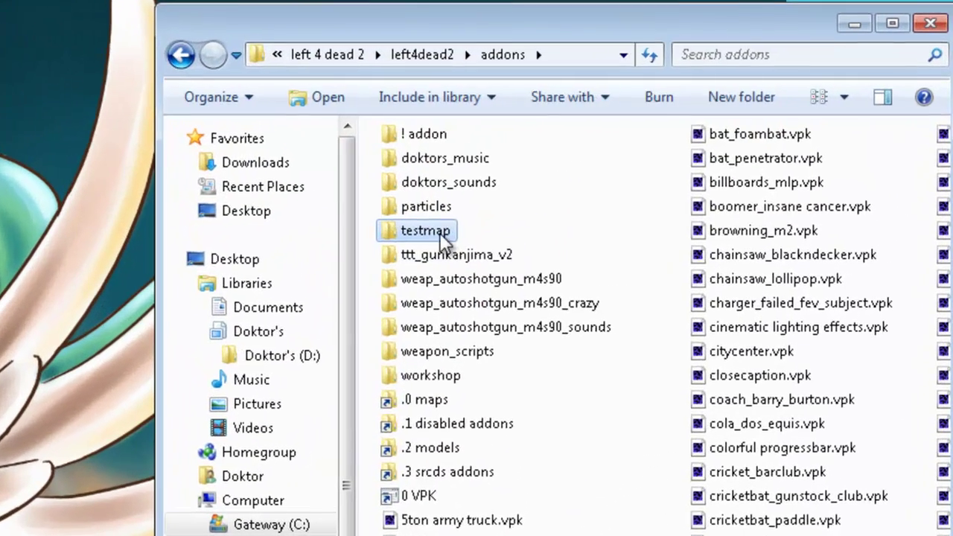
Confirm testmap's sound.cache was freshly updated, then drop the testmap folder onto the 0 VPK shortcut.
double_click(722, 164)
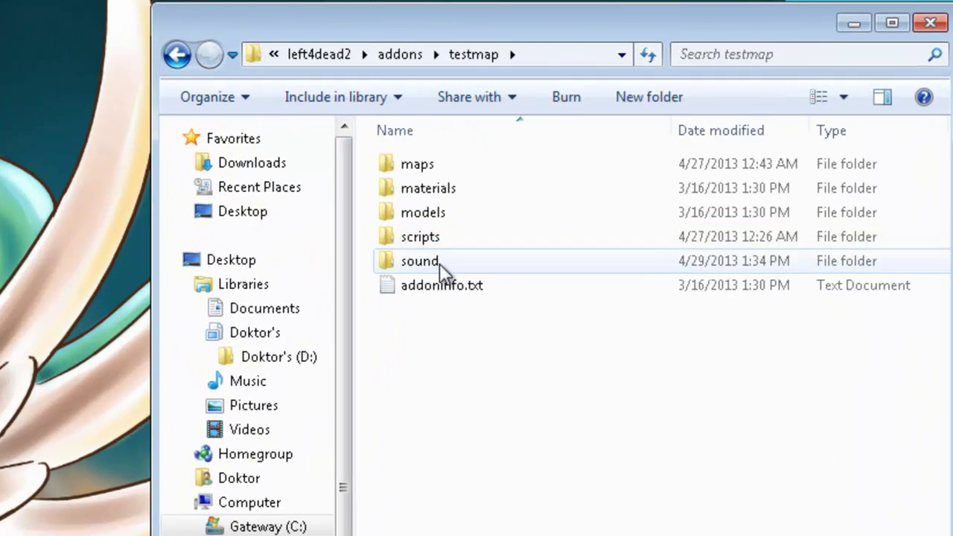
double_click(439, 265)
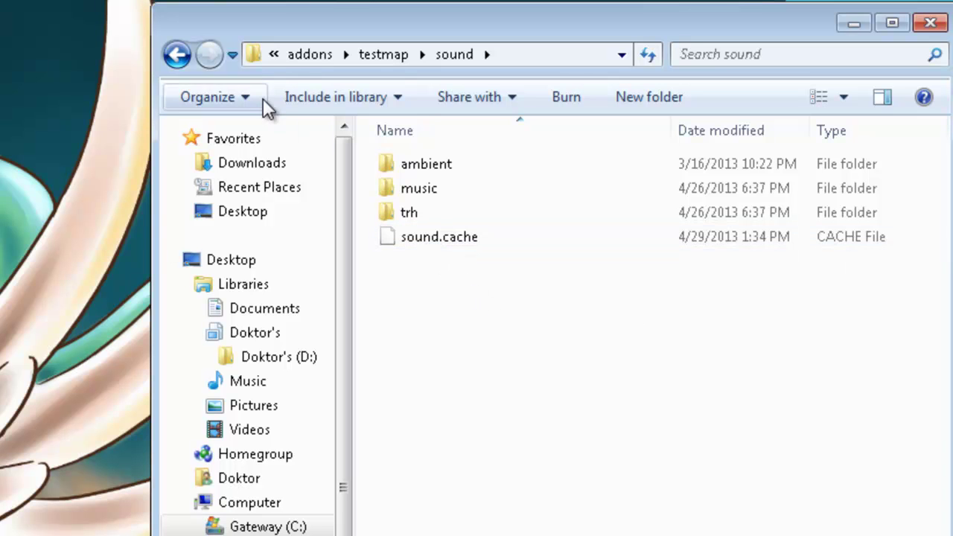
click(310, 56)
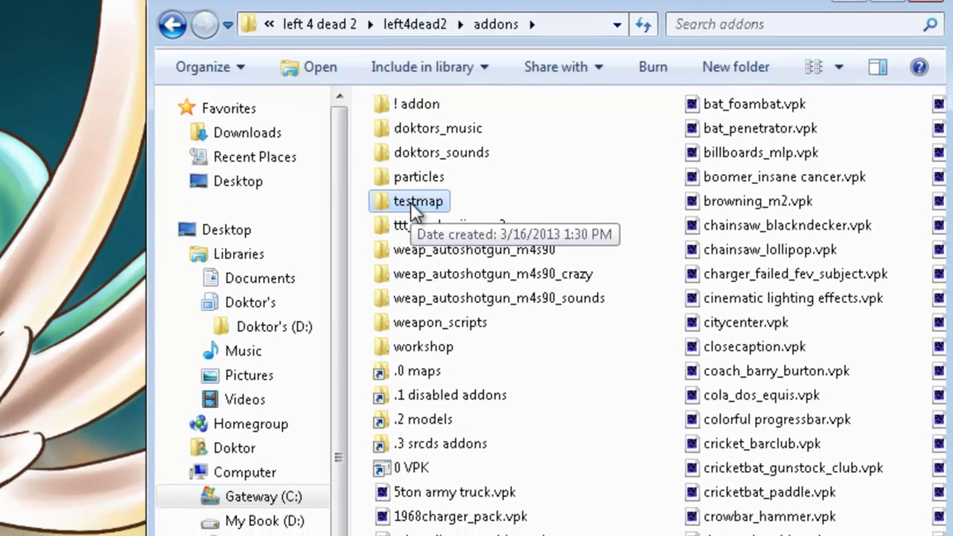
drag(410, 202, 416, 467)
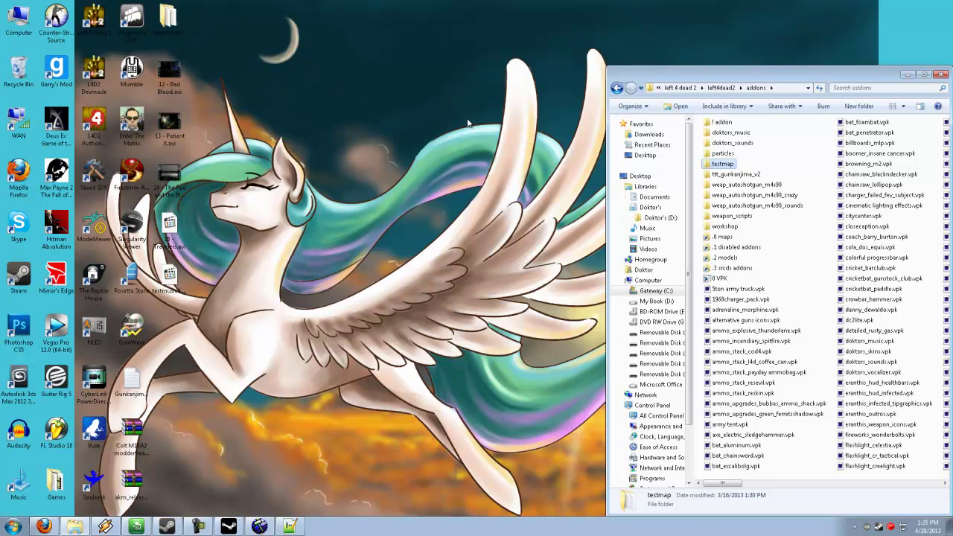
click(198, 524)
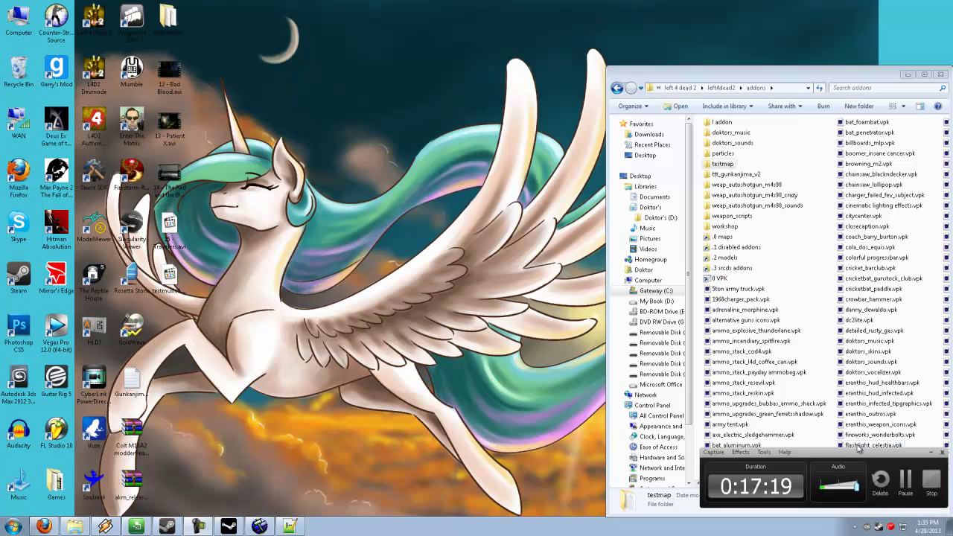